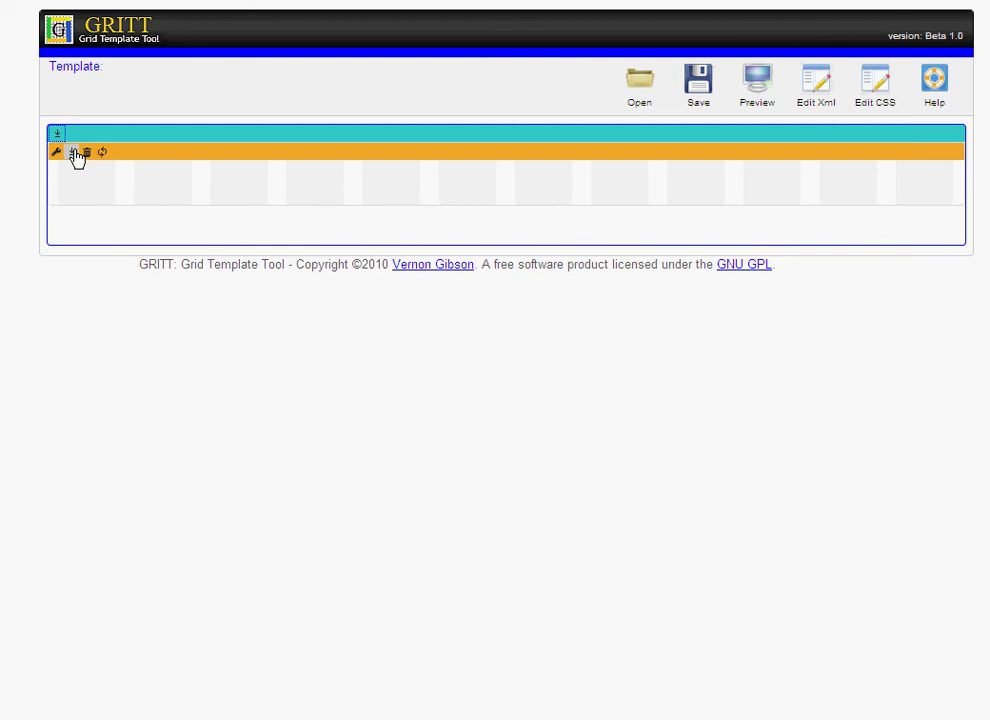
Step: Add a block to the first row and give it the ID header and a width of 12
left_click(74, 156)
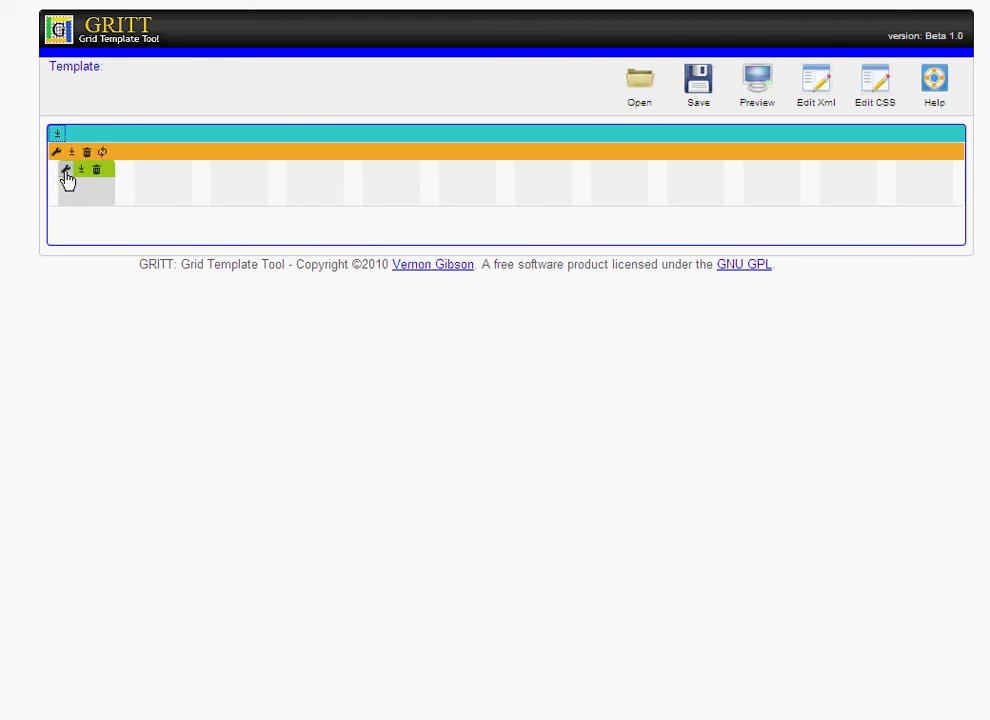
left_click(66, 170)
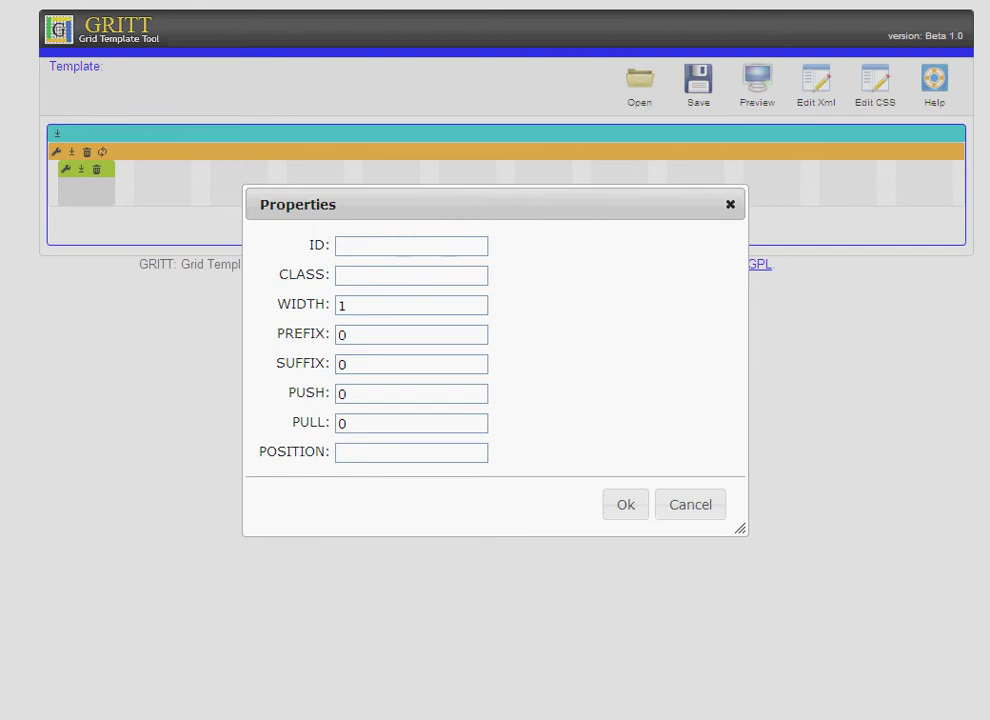
type("header")
key("Tab")
key("Tab")
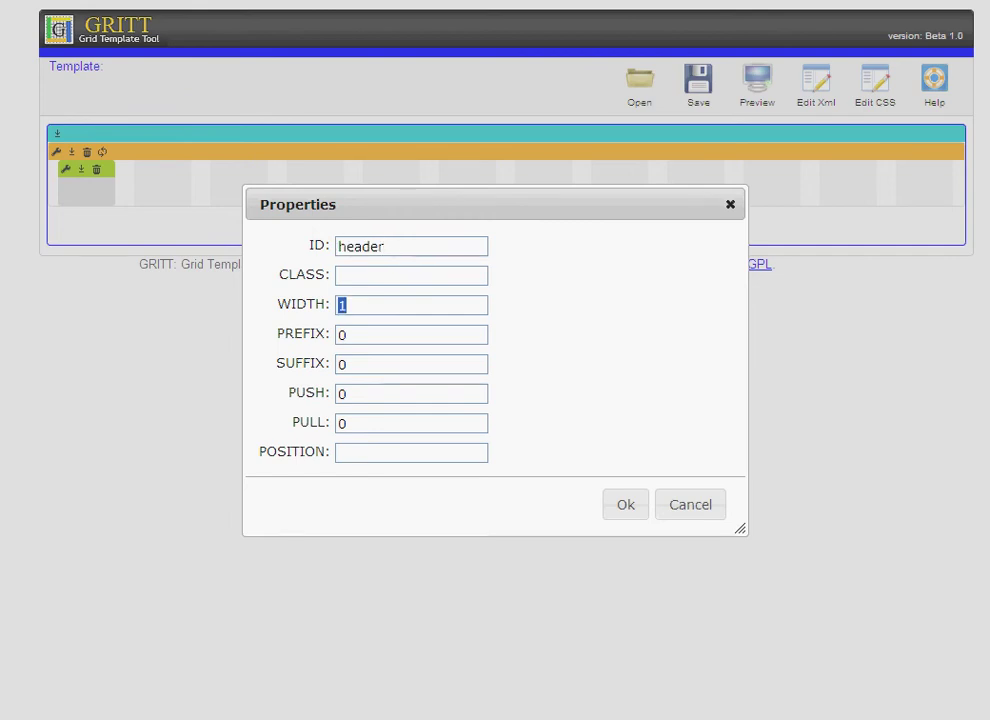
type("2")
key("Tab")
key("Tab")
key("Tab")
key("Tab")
key("Tab")
key("Tab")
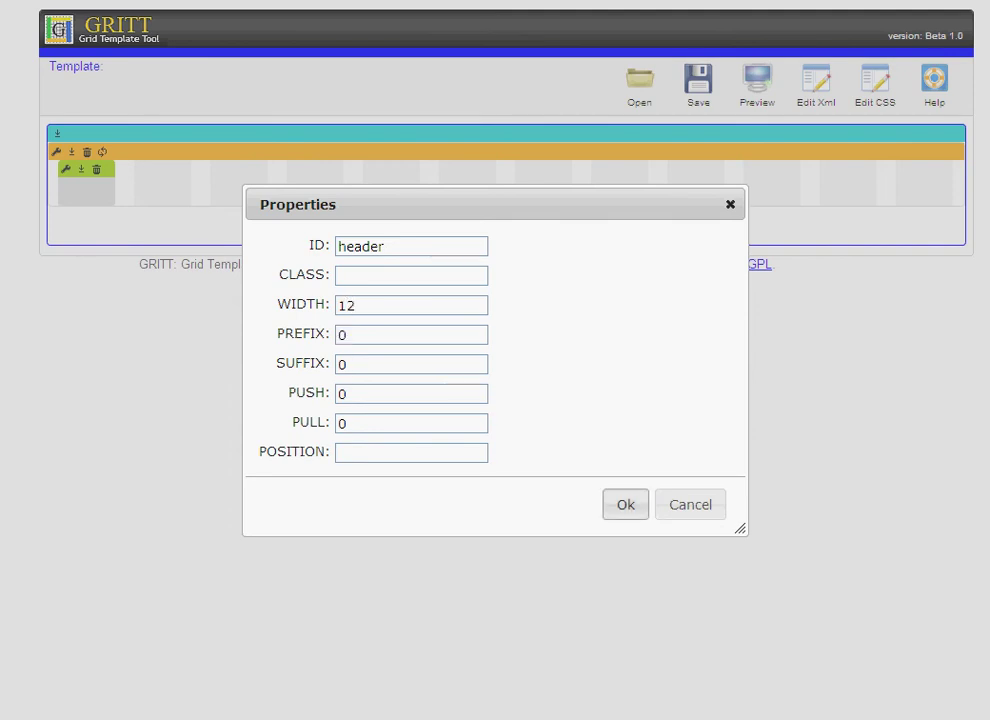
Step: Set the header block's position to header and apply its properties
left_click(342, 455)
type("h")
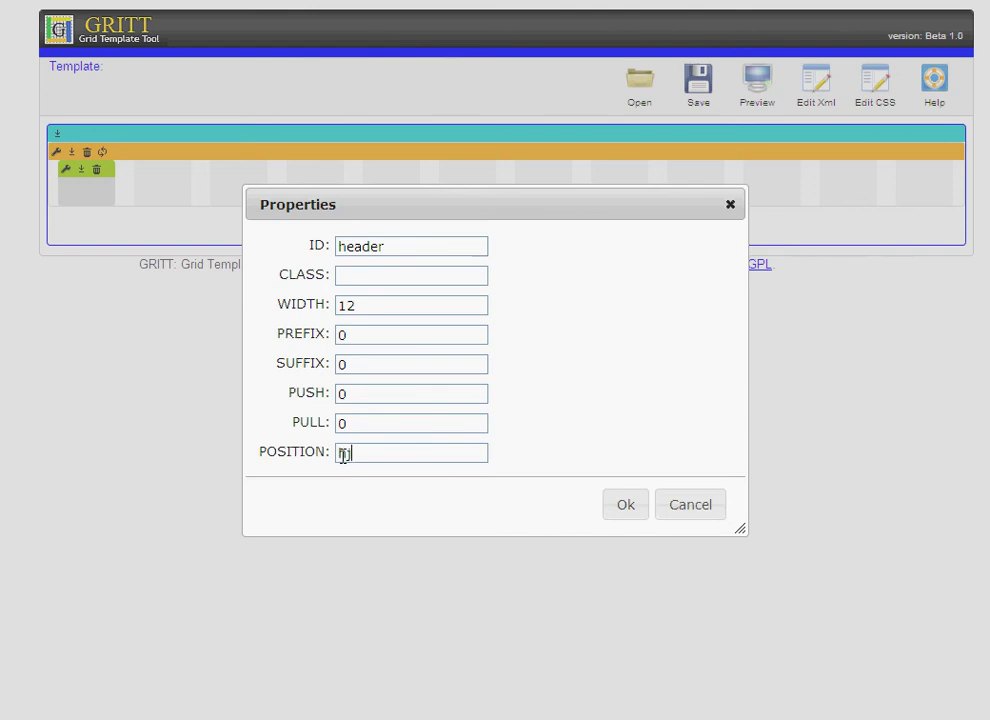
type("eader")
left_click(617, 508)
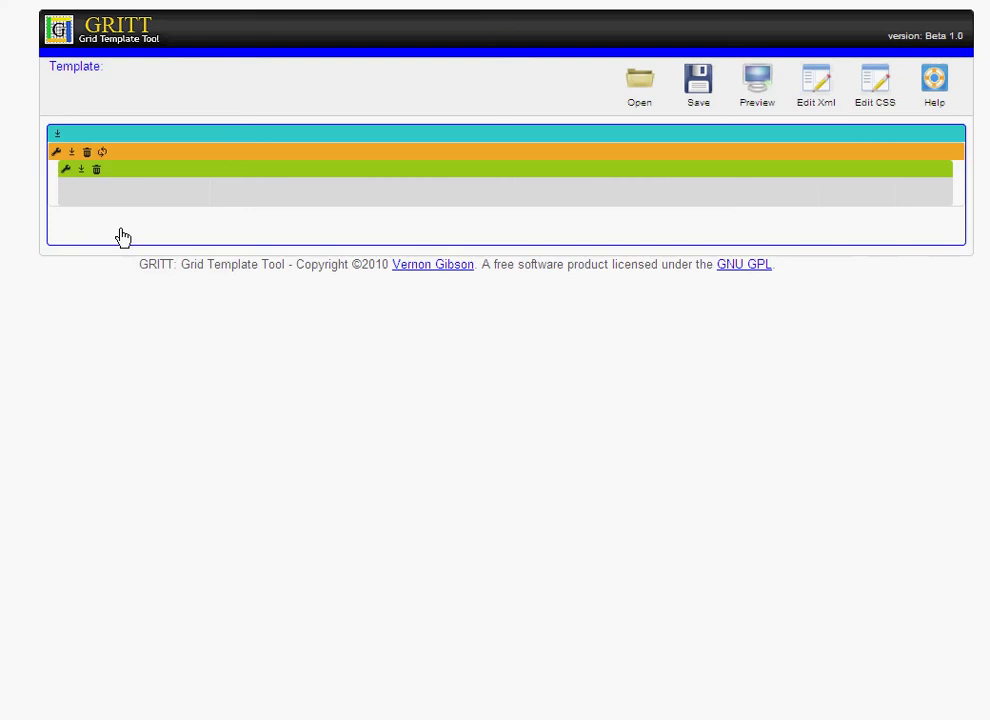
Step: Add a second row containing one block and set that block's ID to menu
left_click(56, 134)
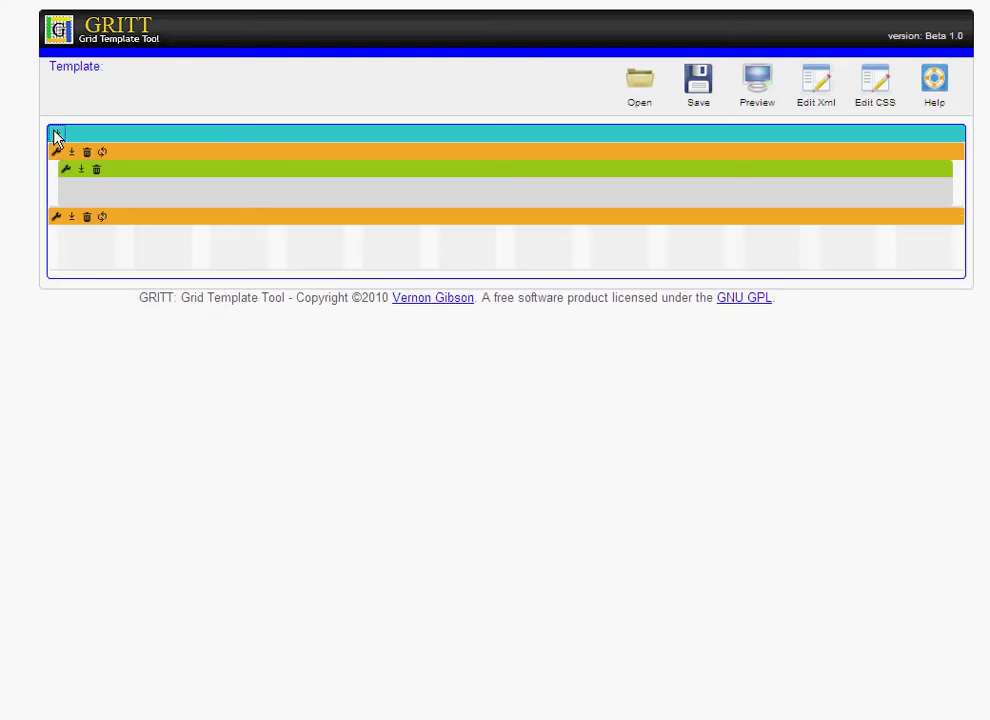
left_click(69, 218)
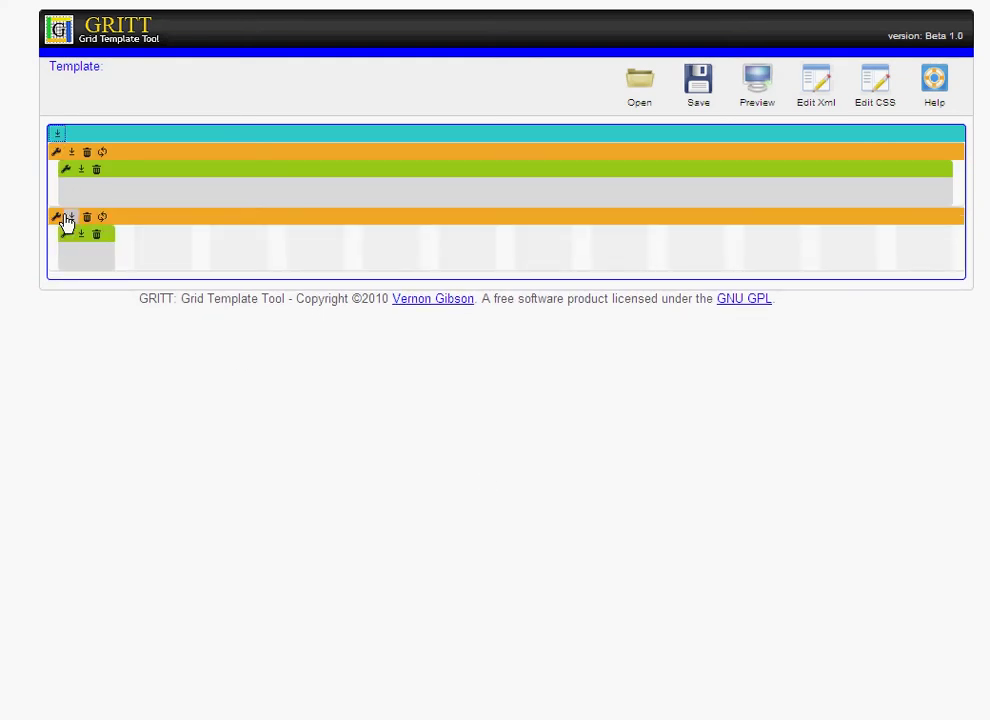
left_click(66, 235)
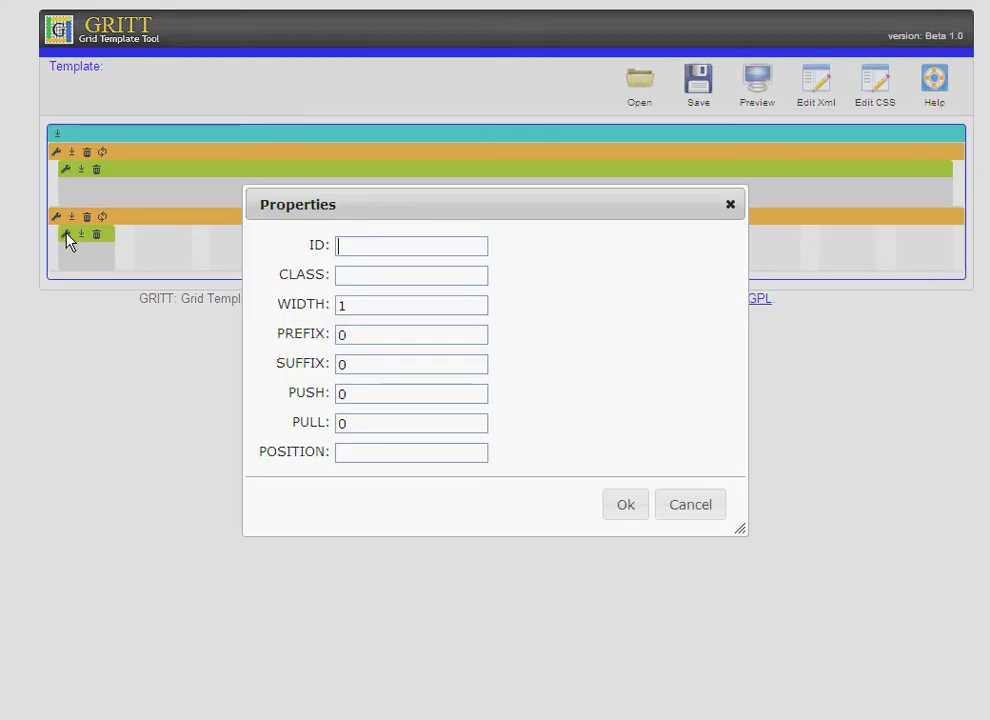
type("menu")
key("Tab")
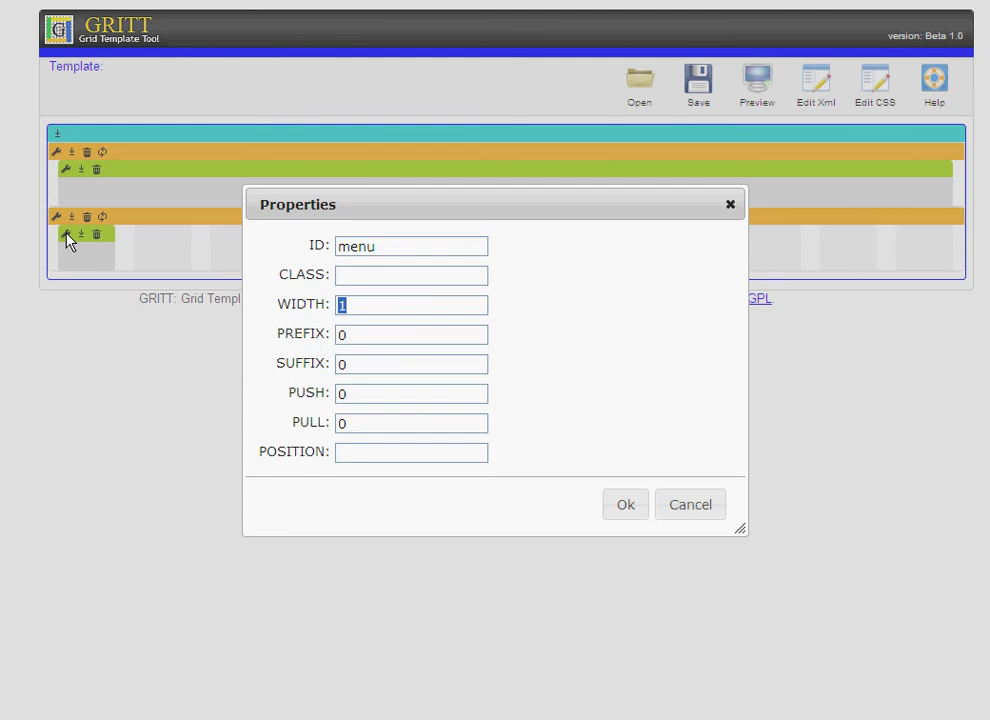
Step: Set the menu block's width to 12 and its position to menu, and apply the properties
type("12")
key("Tab")
key("Tab")
key("Tab")
key("Tab")
key("Tab")
type("menu")
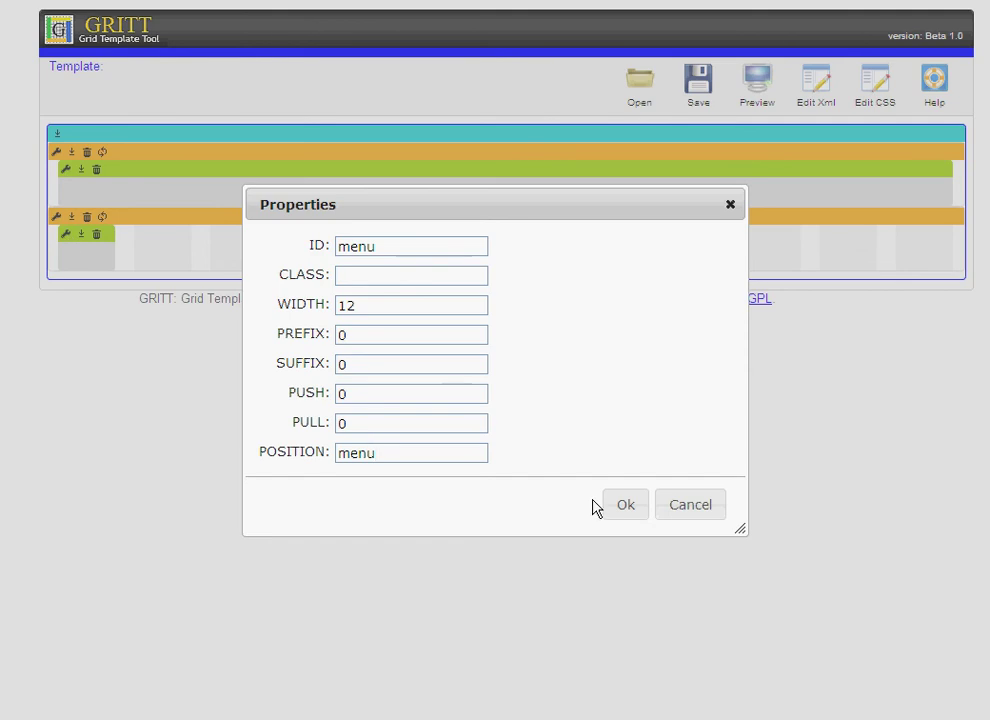
left_click(618, 511)
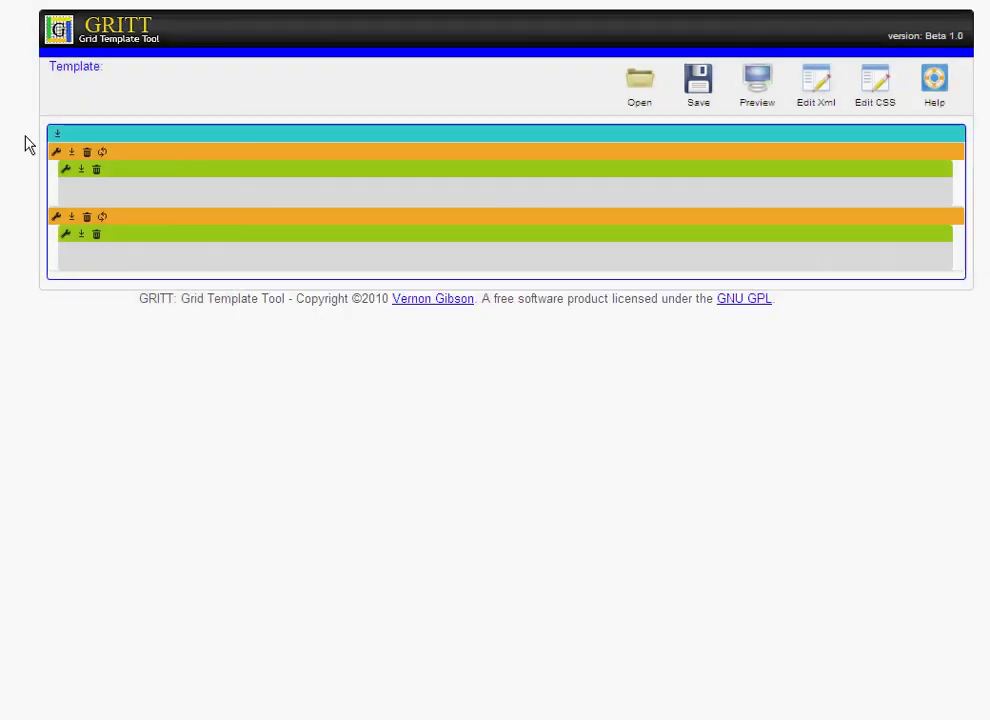
Step: Add a third row containing two side-by-side blocks
left_click(59, 135)
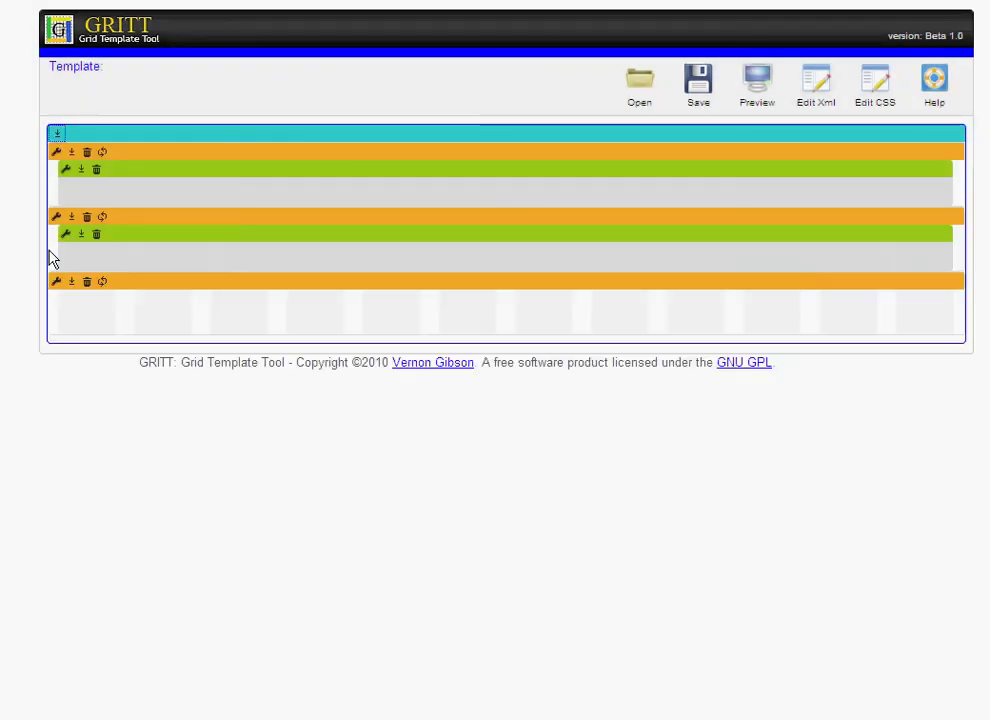
left_click(71, 283)
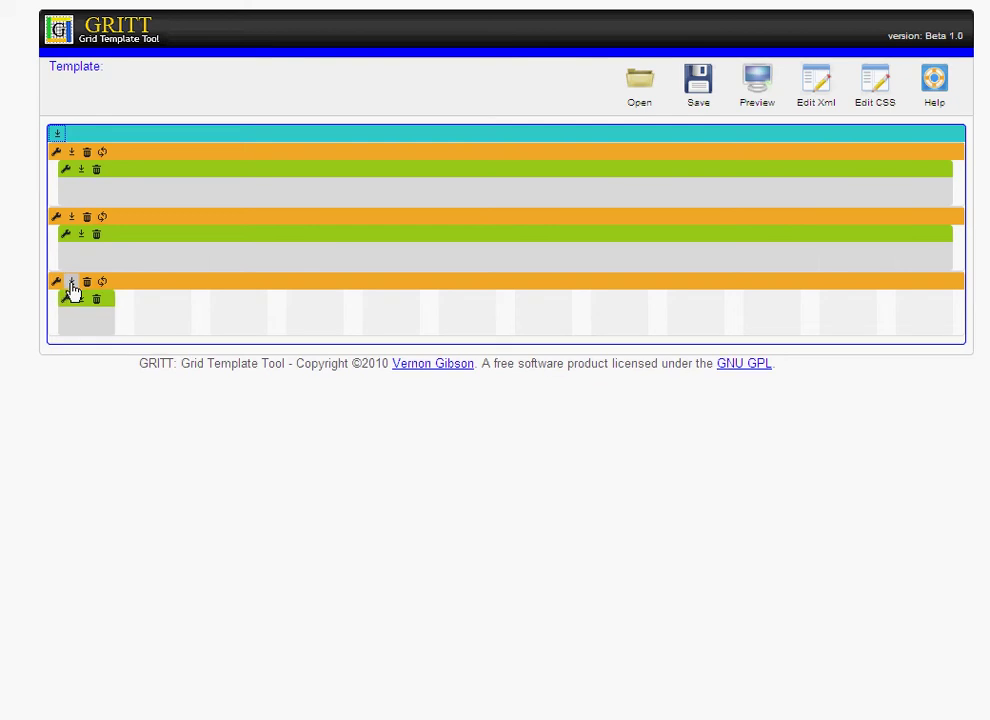
left_click(71, 284)
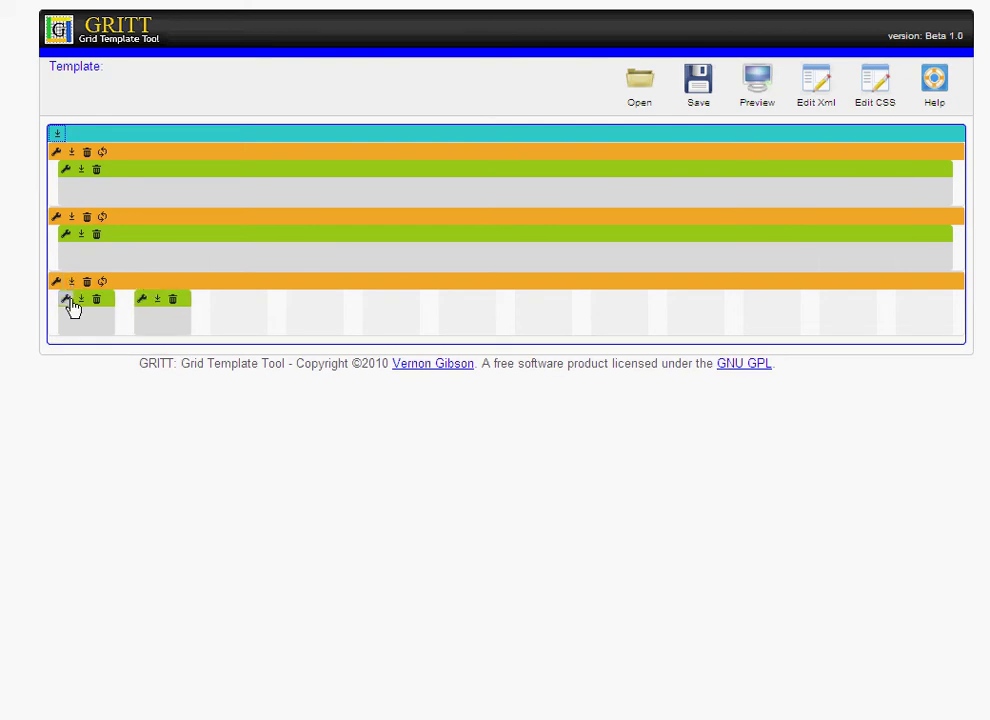
Step: Give the third row's first block the ID sidebar and a width of 3
left_click(68, 299)
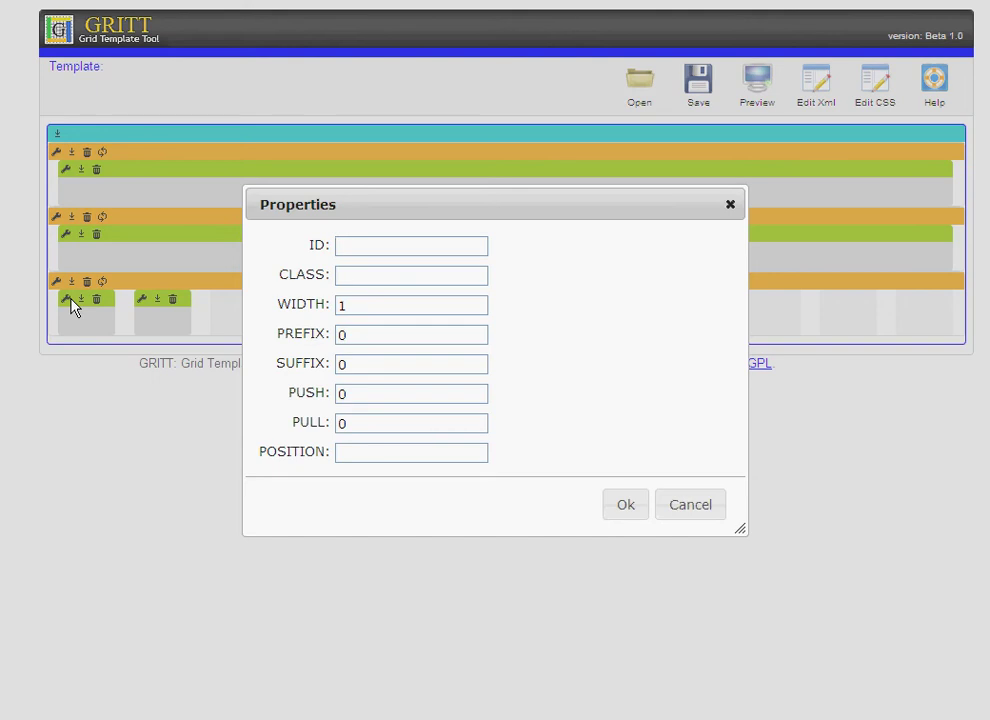
type("sidebar")
key("Tab")
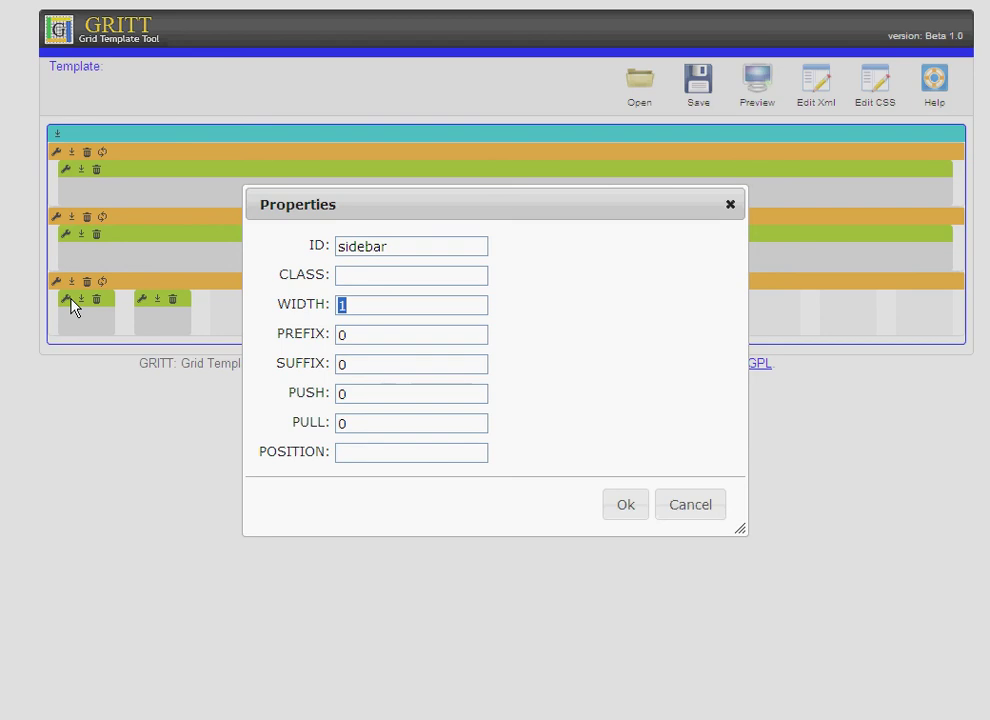
type("3")
left_click(622, 507)
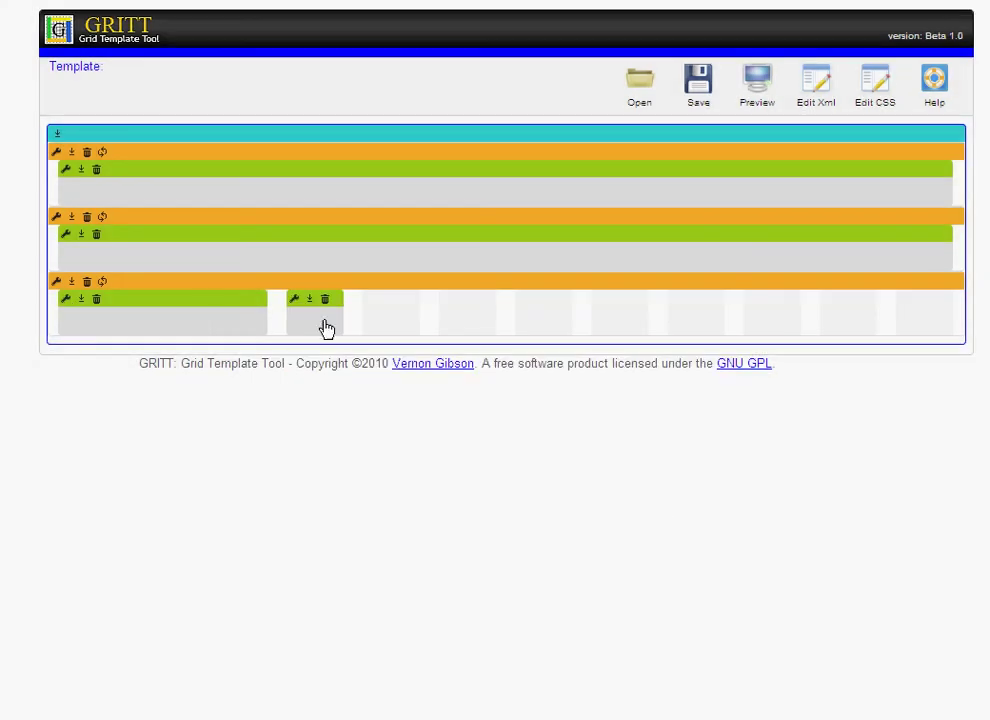
Step: Give the third row's second block the ID content, a width of 9 and the position content
left_click(295, 301)
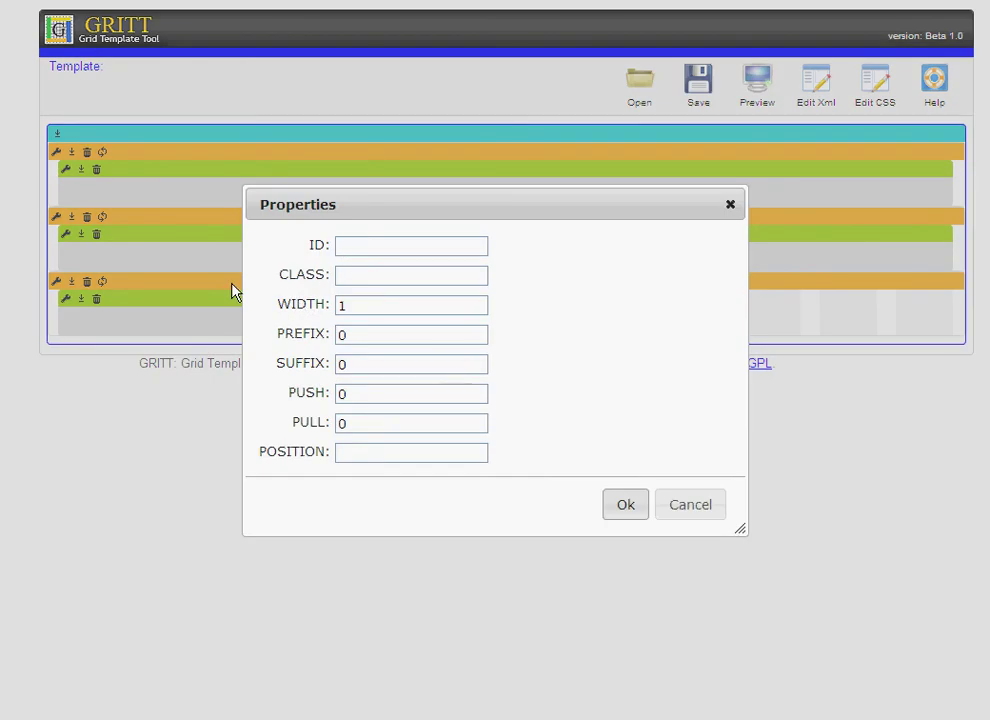
type("content")
key("Tab")
type("9")
key("Tab")
key("Tab")
key("Tab")
key("Tab")
key("Tab")
type("content")
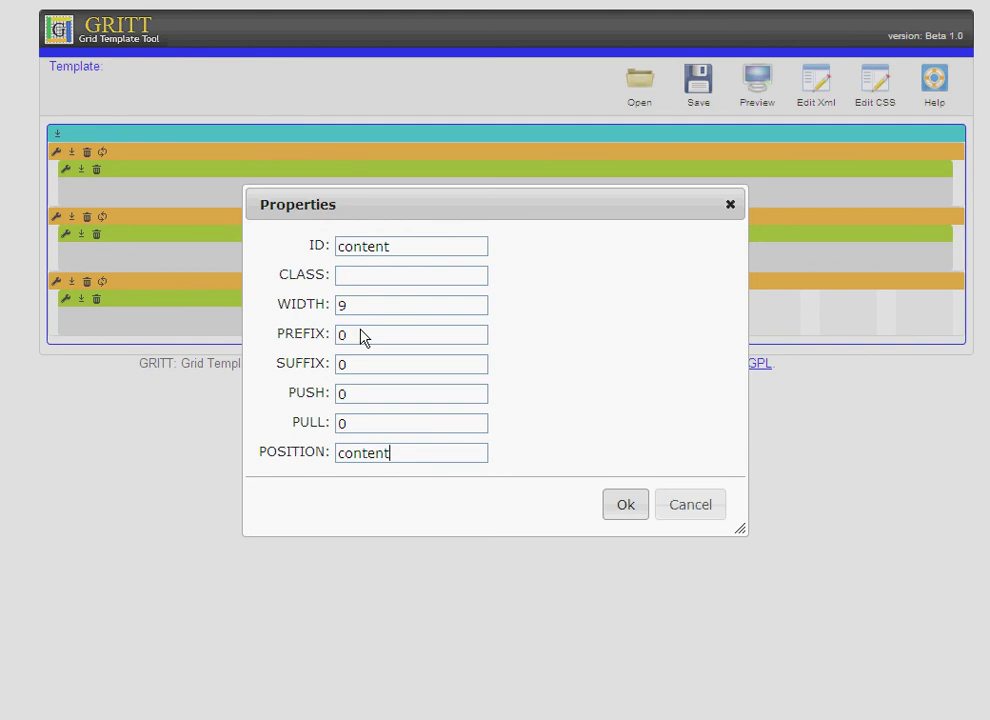
left_click(632, 510)
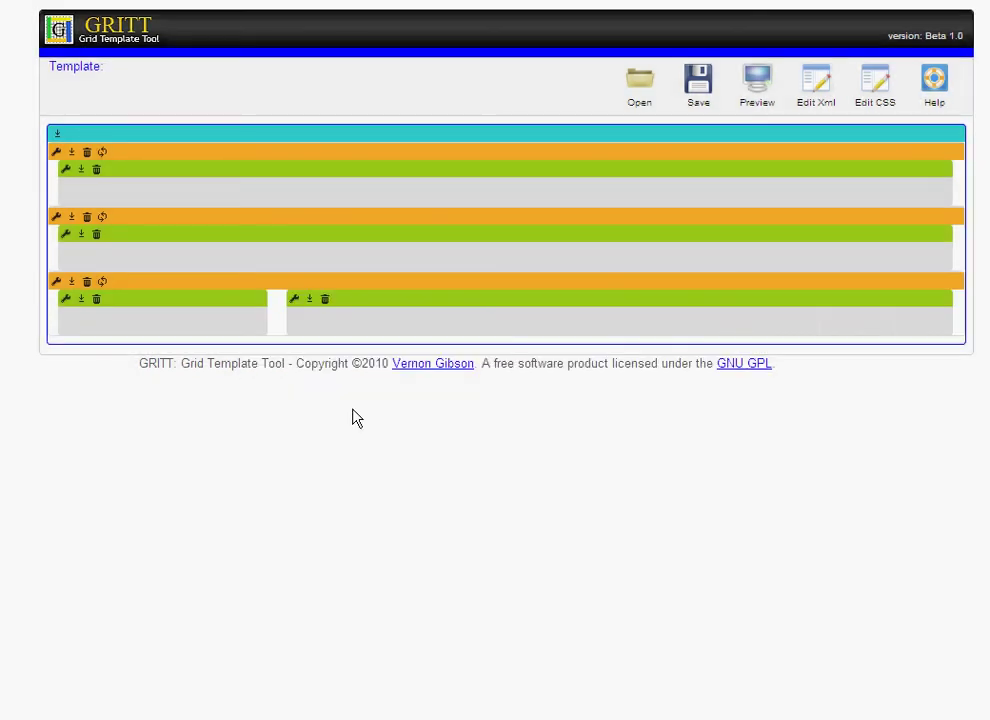
Step: Add a fourth row containing one block and set that block's ID to footer
left_click(57, 134)
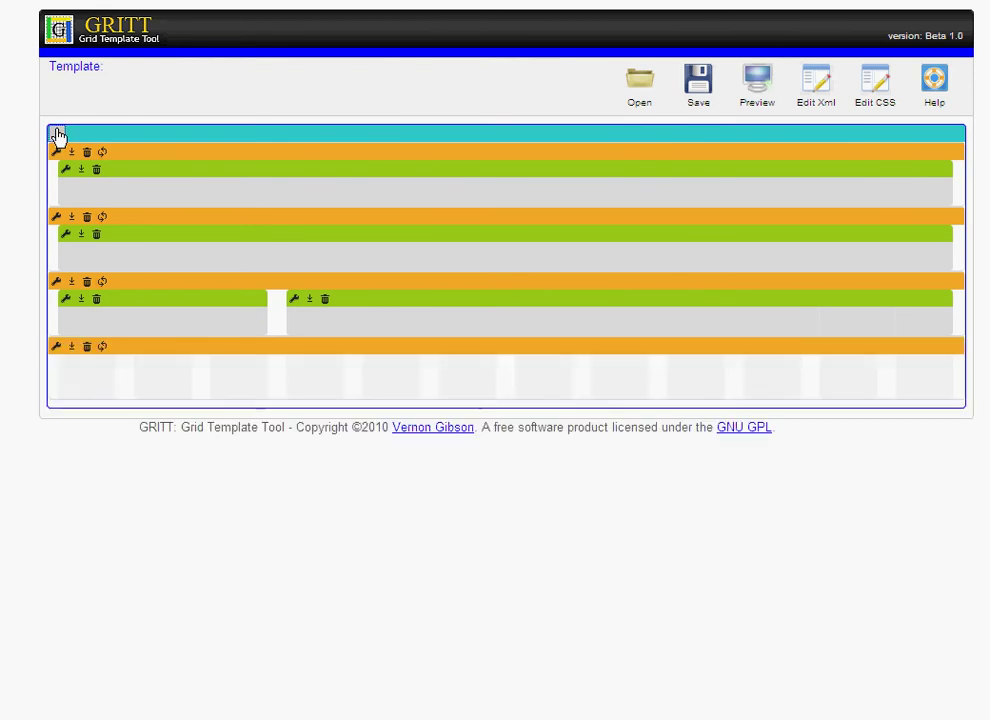
left_click(71, 347)
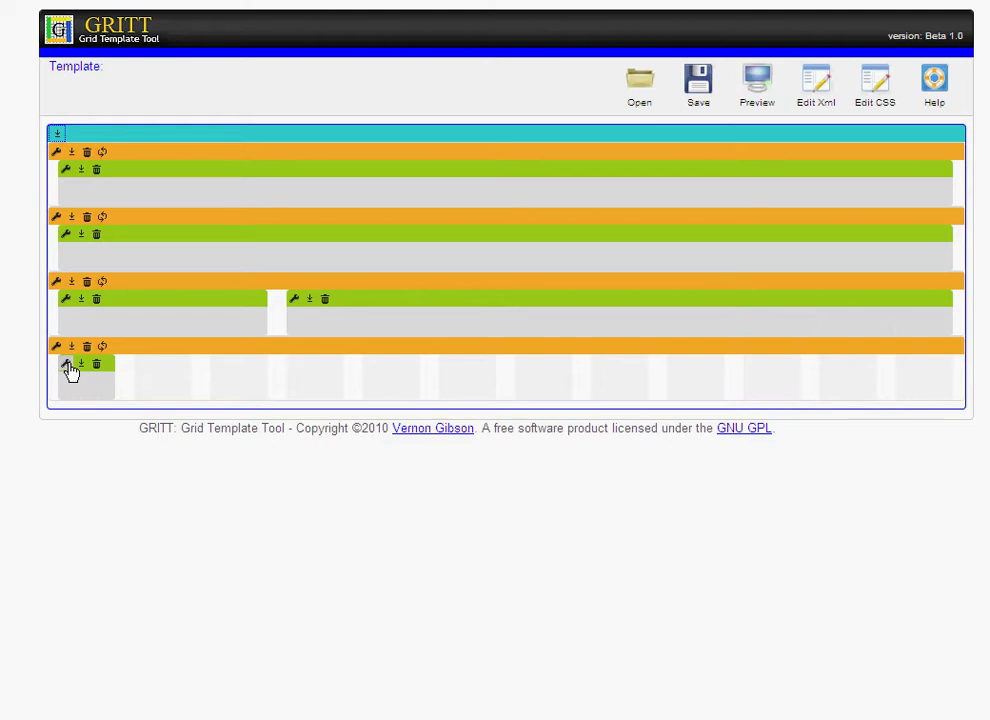
left_click(68, 366)
type("footer")
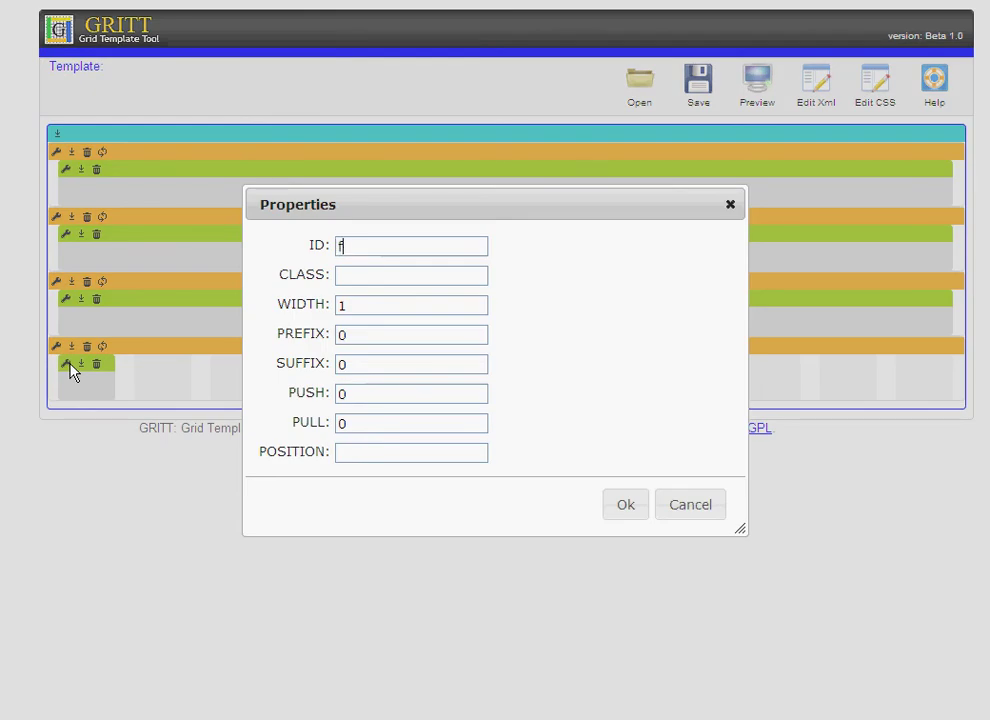
Step: Set the footer block's prefix and suffix to 2, its width to 8 and its position to footer
key("Tab")
key("Tab")
key("Tab")
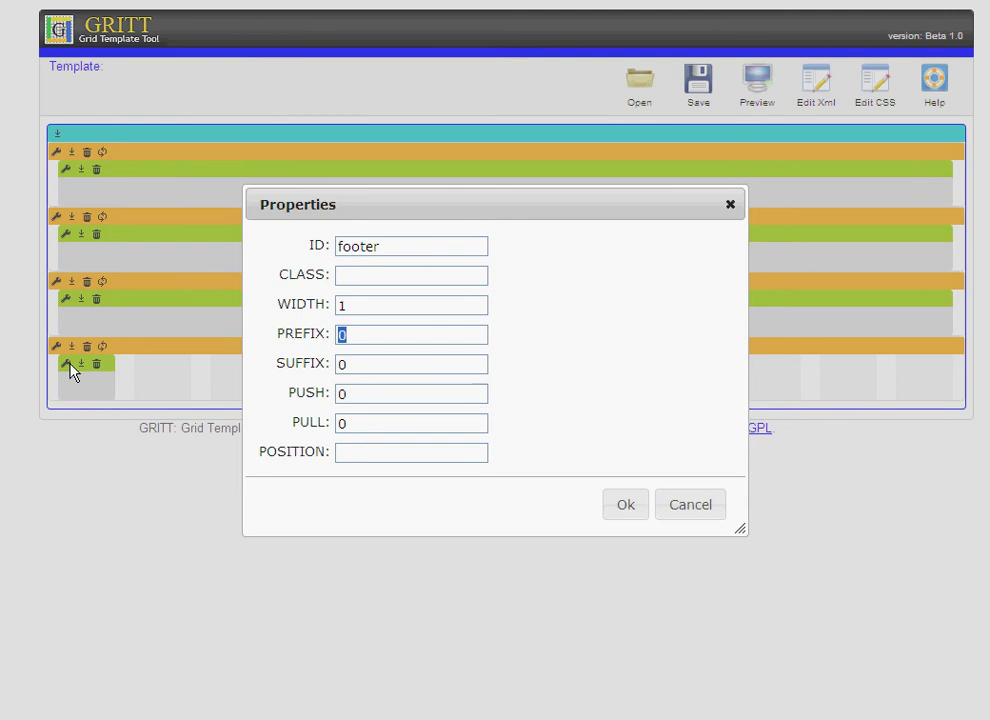
type("2")
key("Tab")
type("2")
left_click(357, 305)
double_click(357, 305)
type("8")
type("footer")
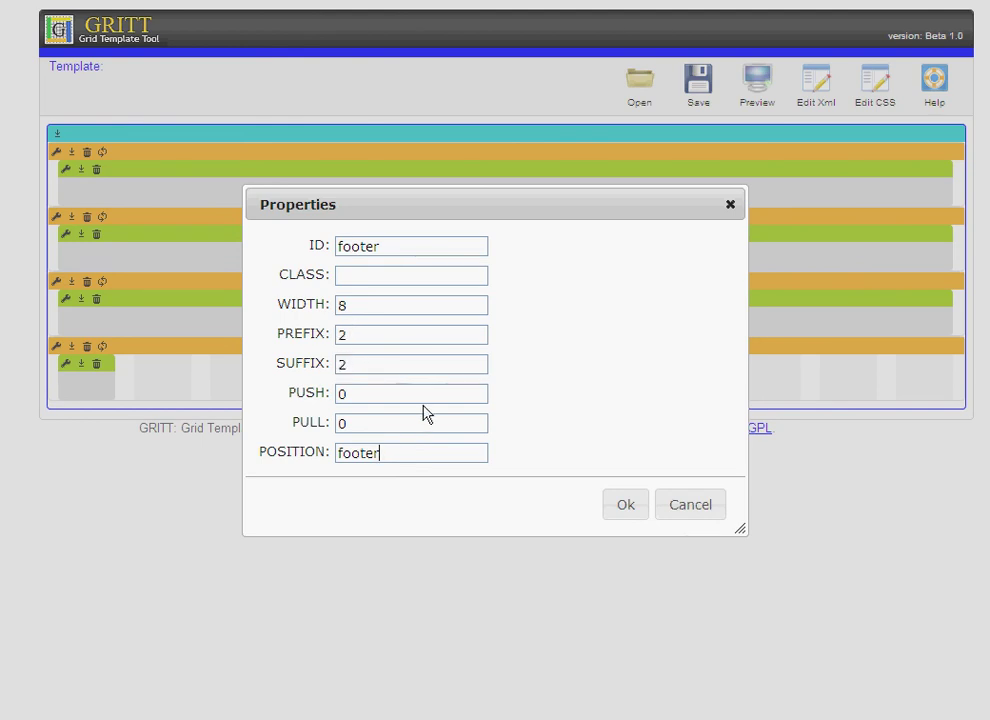
left_click(617, 511)
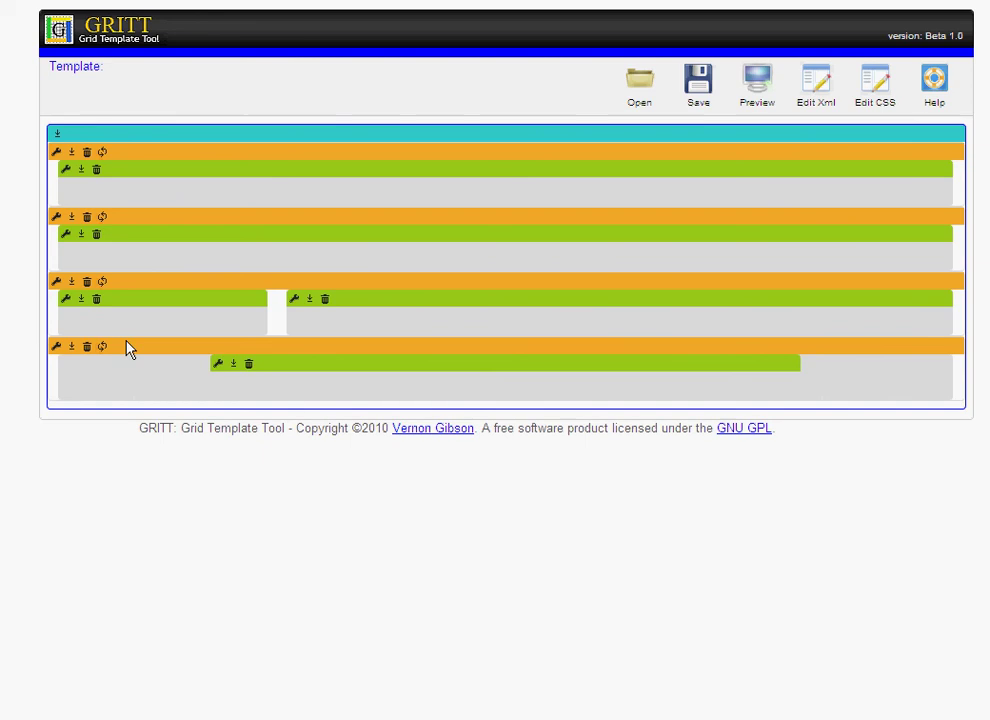
Step: Add three nested blocks inside the sidebar block
left_click(82, 300)
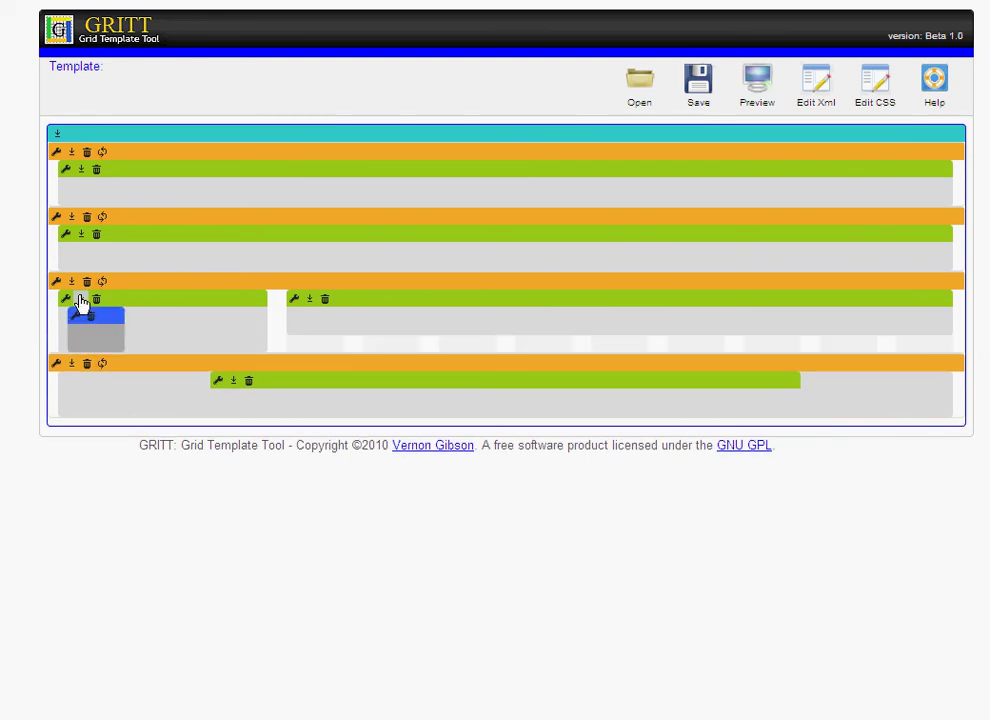
left_click(82, 300)
left_click(82, 300)
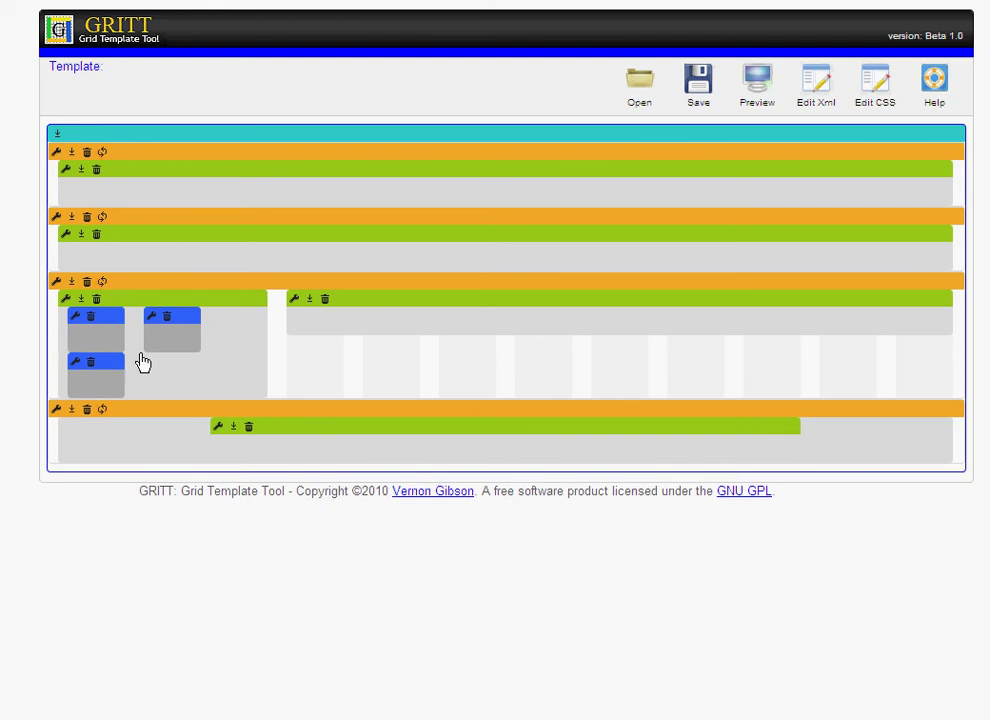
Step: Give the first nested sidebar block the ID search, width 3, position search and the Alpha option
left_click(74, 317)
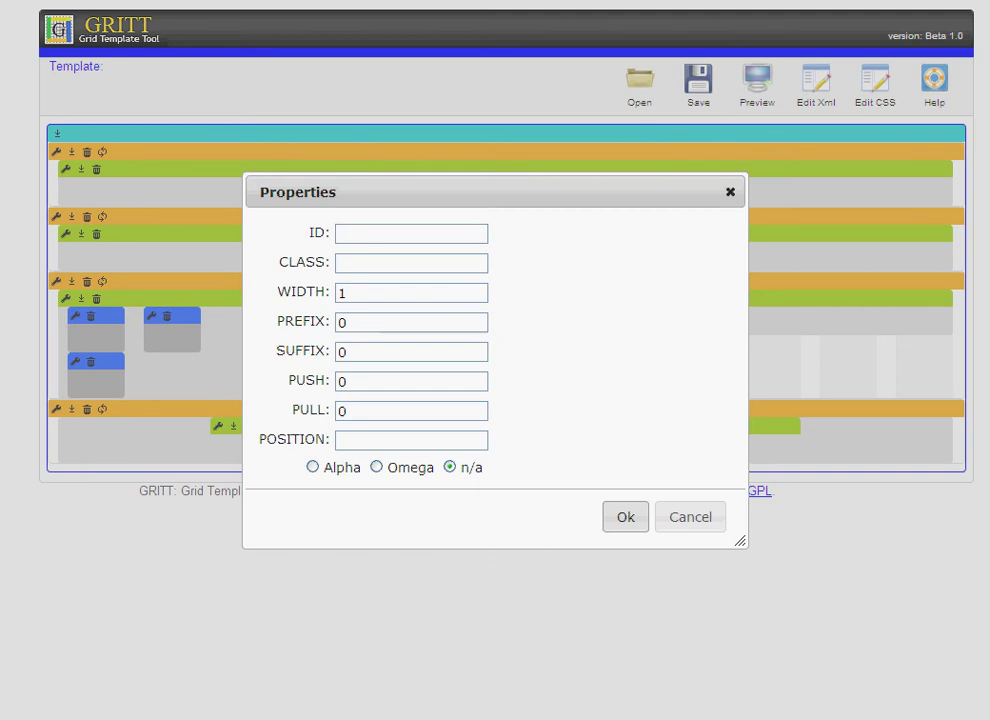
type("search")
key("Tab")
key("Tab")
type("3")
key("Tab")
key("Tab")
key("Tab")
key("Tab")
key("Tab")
type("search")
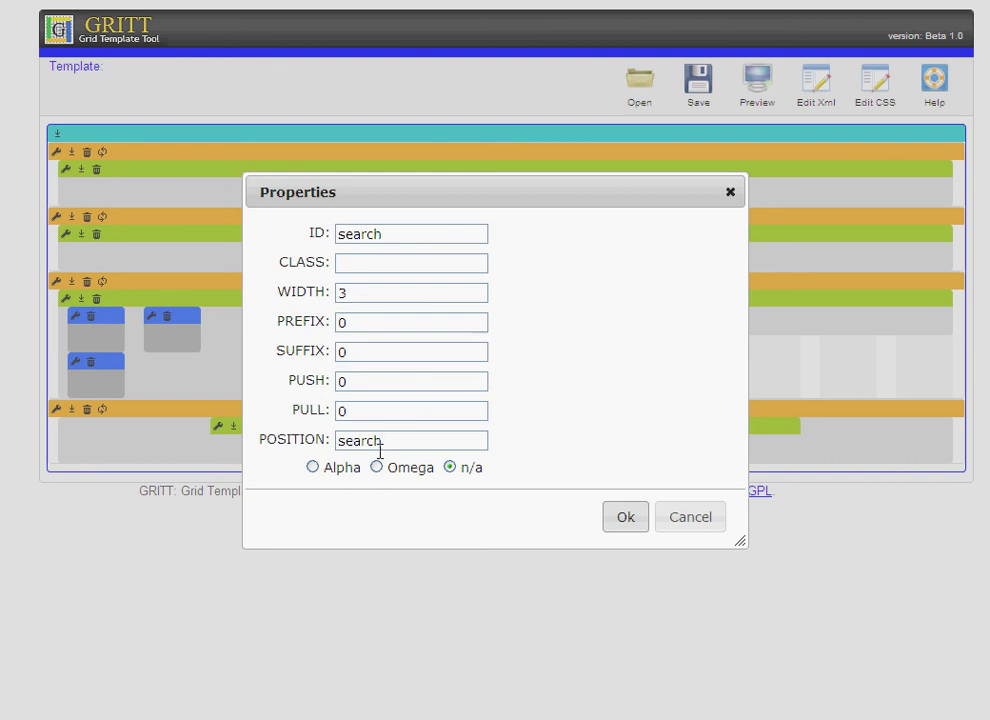
left_click(313, 468)
left_click(620, 519)
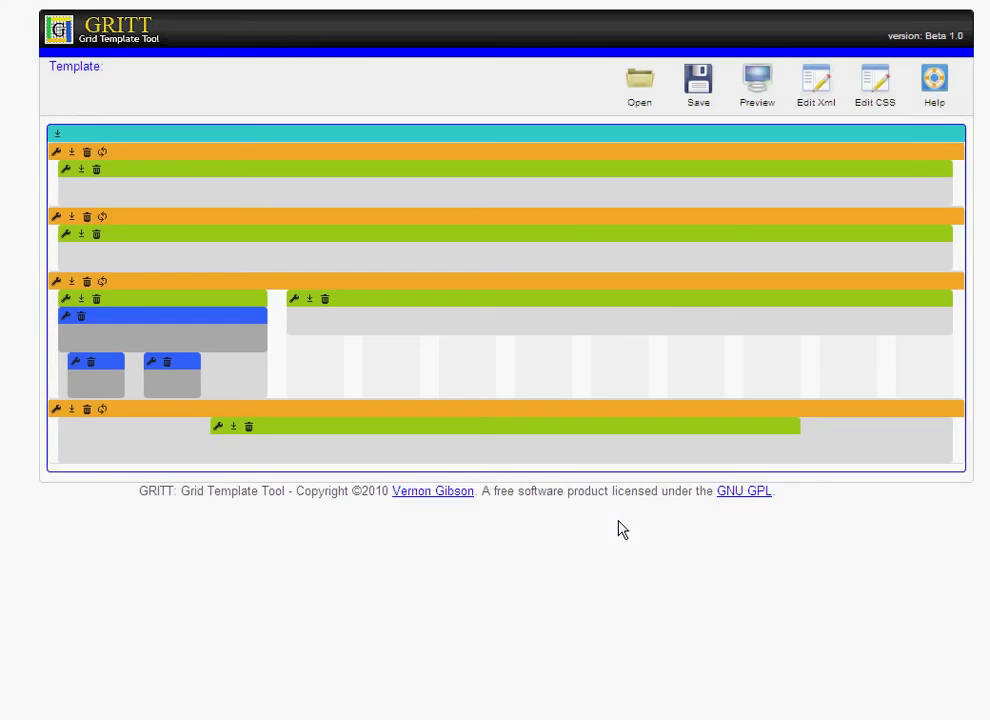
Step: Give the second nested sidebar block the ID login, width 3, position login and the Alpha option
left_click(74, 363)
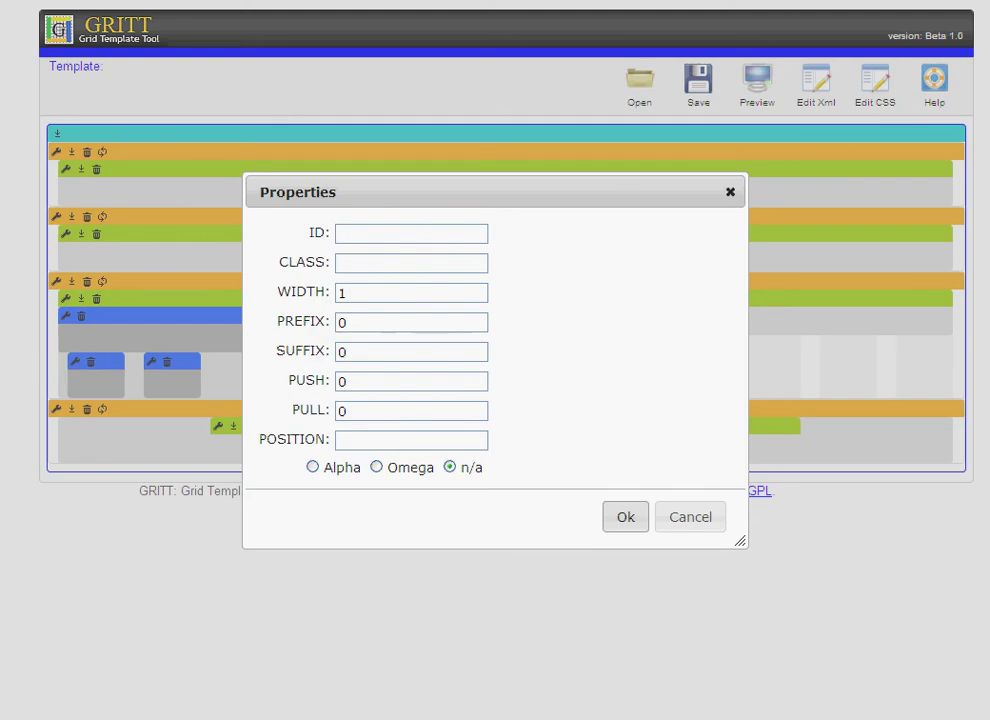
type("login")
key("Tab")
type("3")
key("Tab")
key("Tab")
key("Tab")
key("Tab")
key("Tab")
type("login")
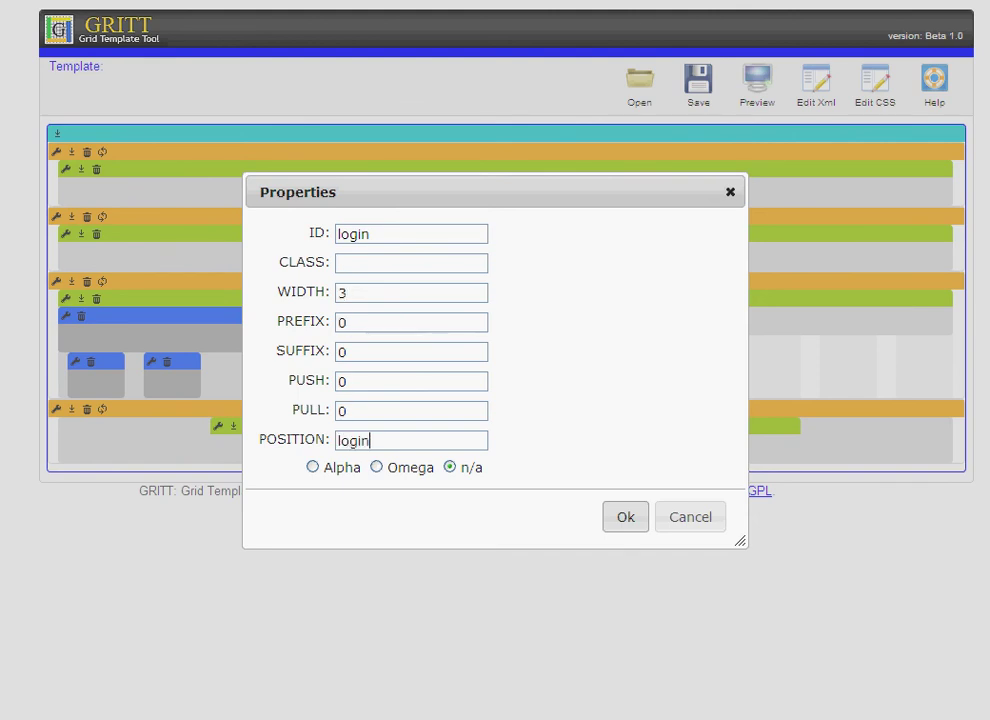
left_click(312, 467)
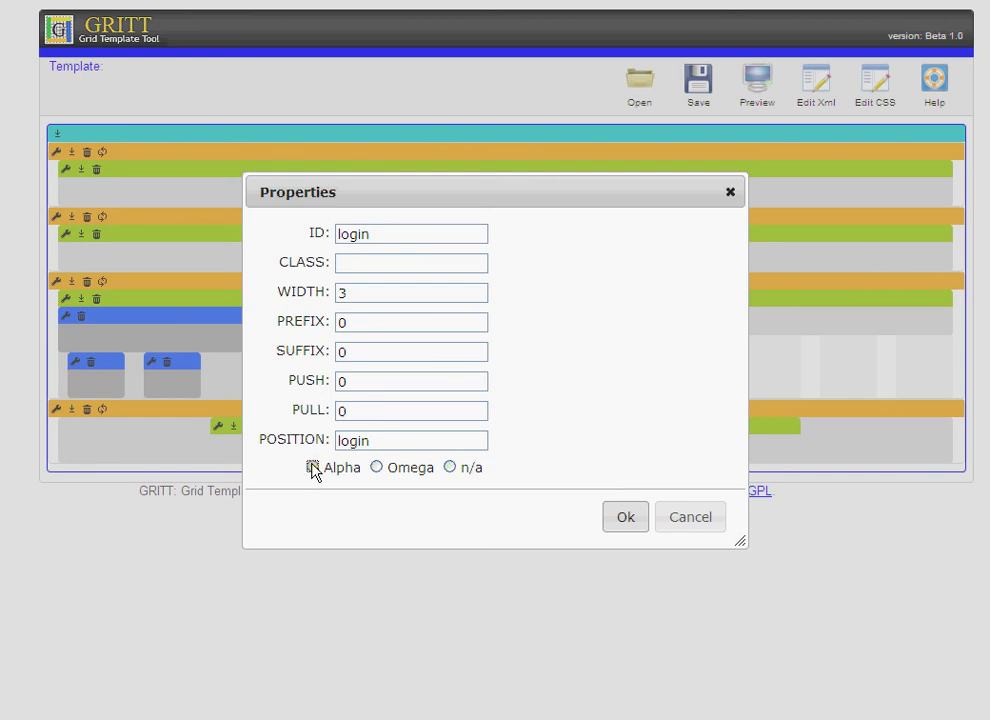
left_click(626, 517)
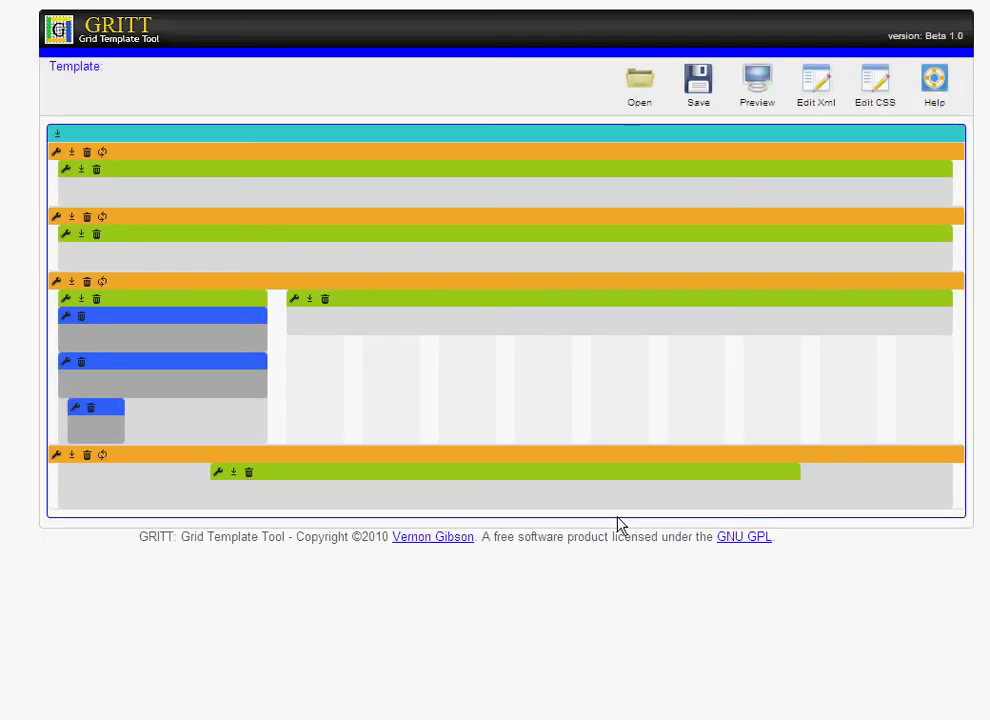
Step: Give the third nested sidebar block the ID stats, width 3, position stats and the Alpha option
left_click(77, 411)
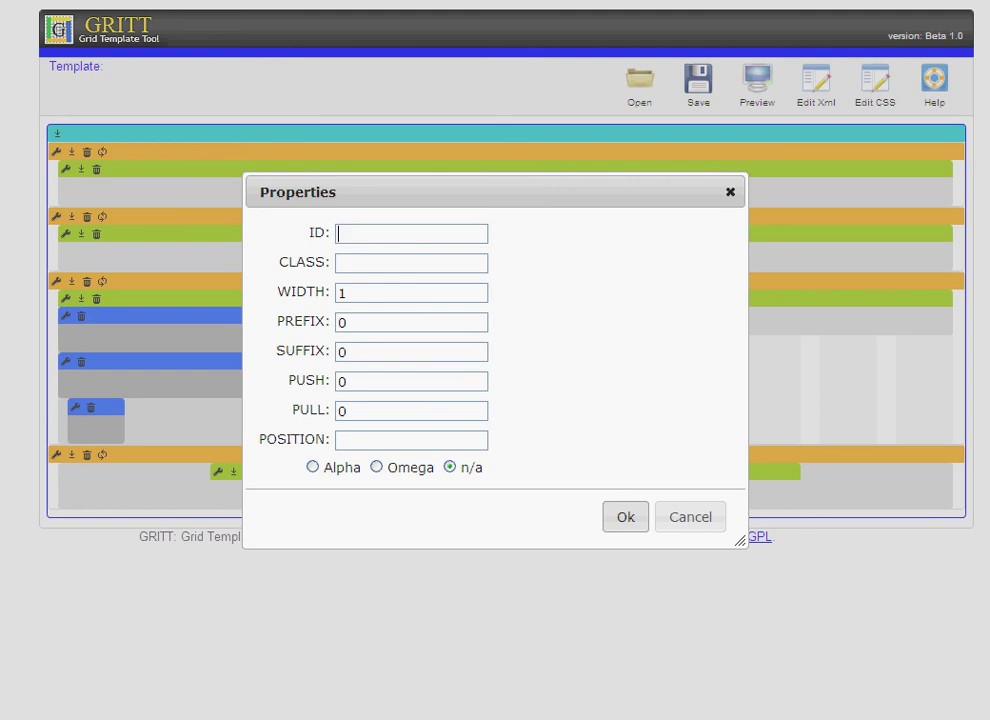
type("stats")
key("Tab")
key("Tab")
type("3")
key("Tab")
key("Tab")
key("Tab")
key("Tab")
key("Tab")
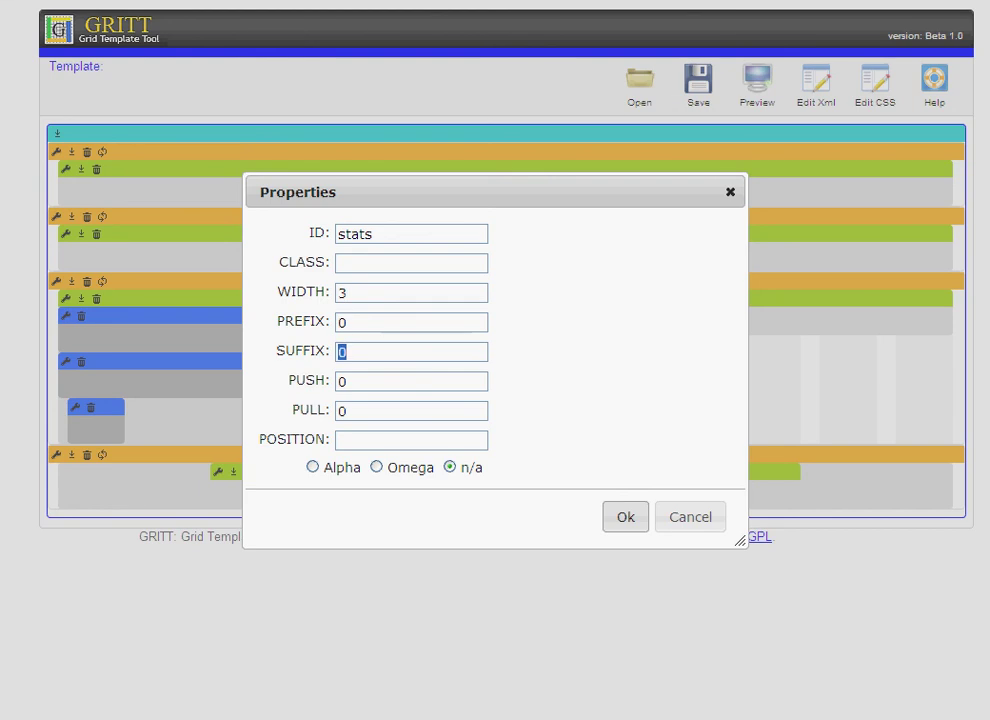
type("stats")
left_click(312, 468)
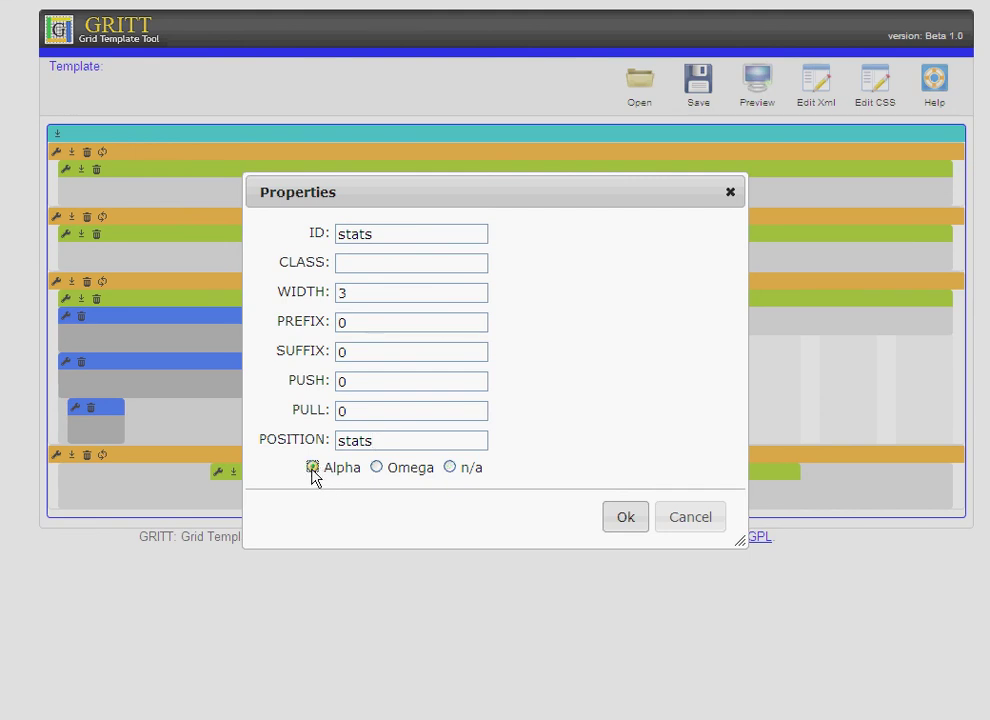
left_click(626, 517)
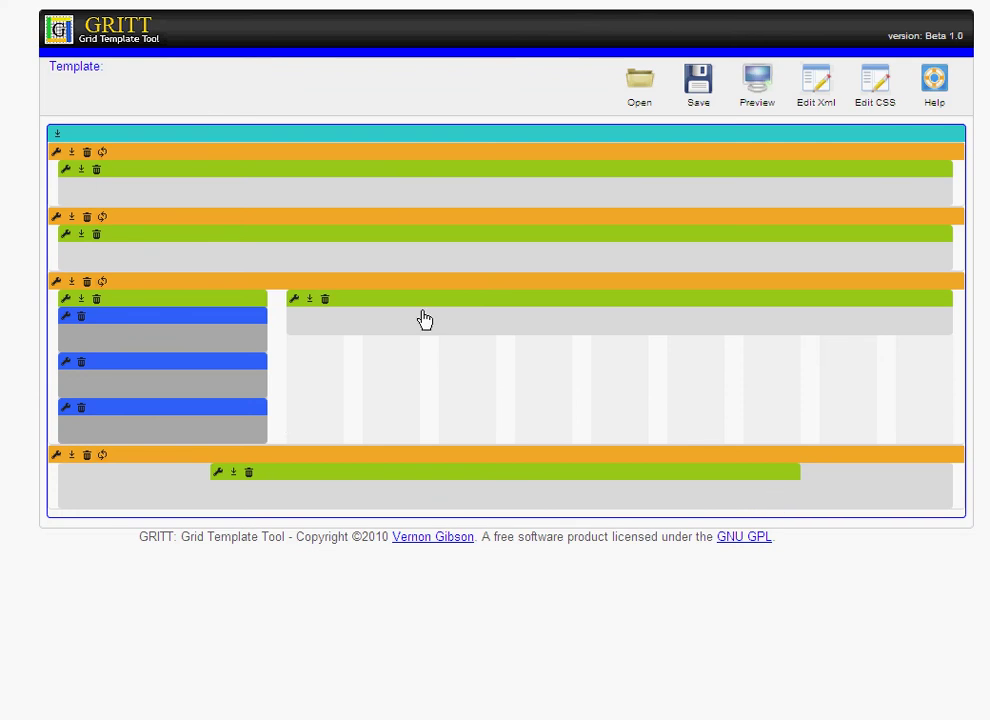
Step: Save the template under the name demo
left_click(708, 101)
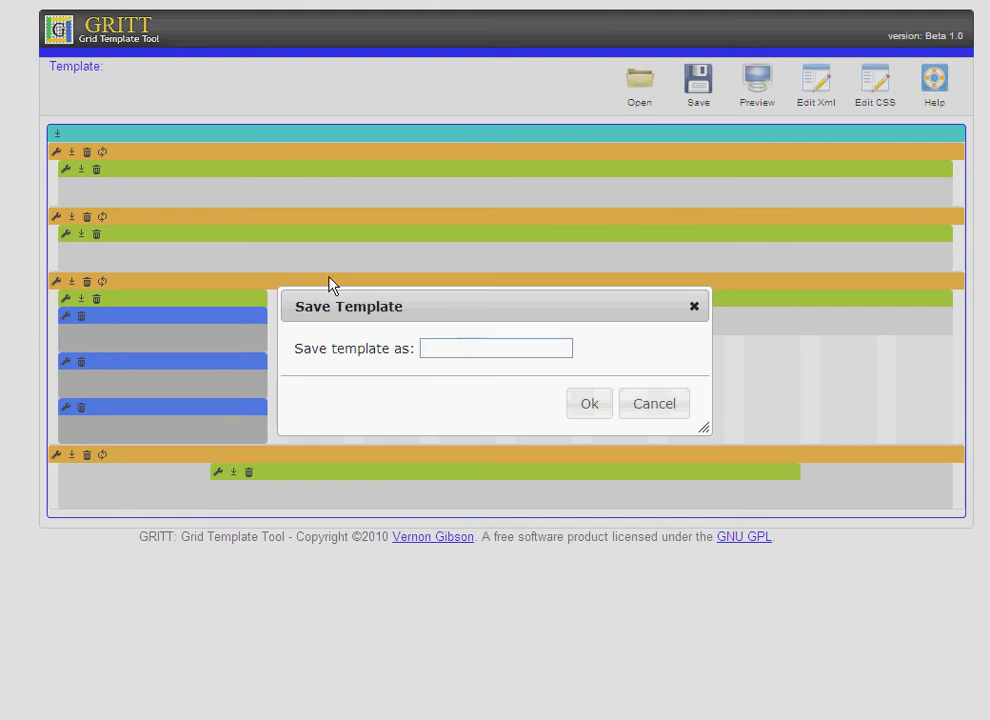
type("demo")
left_click(592, 405)
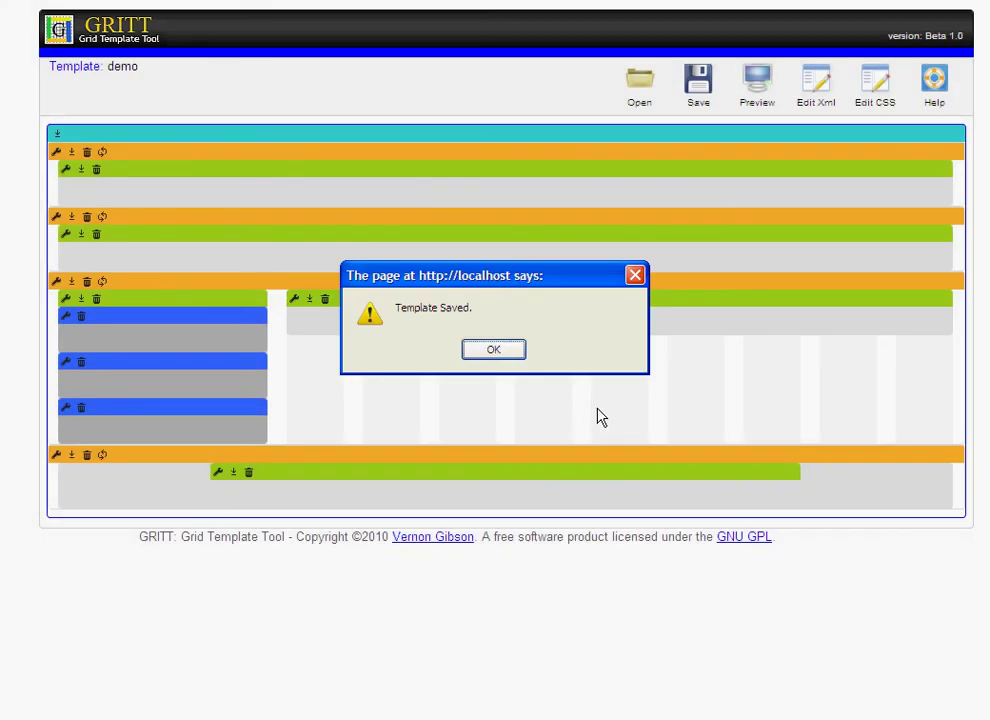
left_click(491, 354)
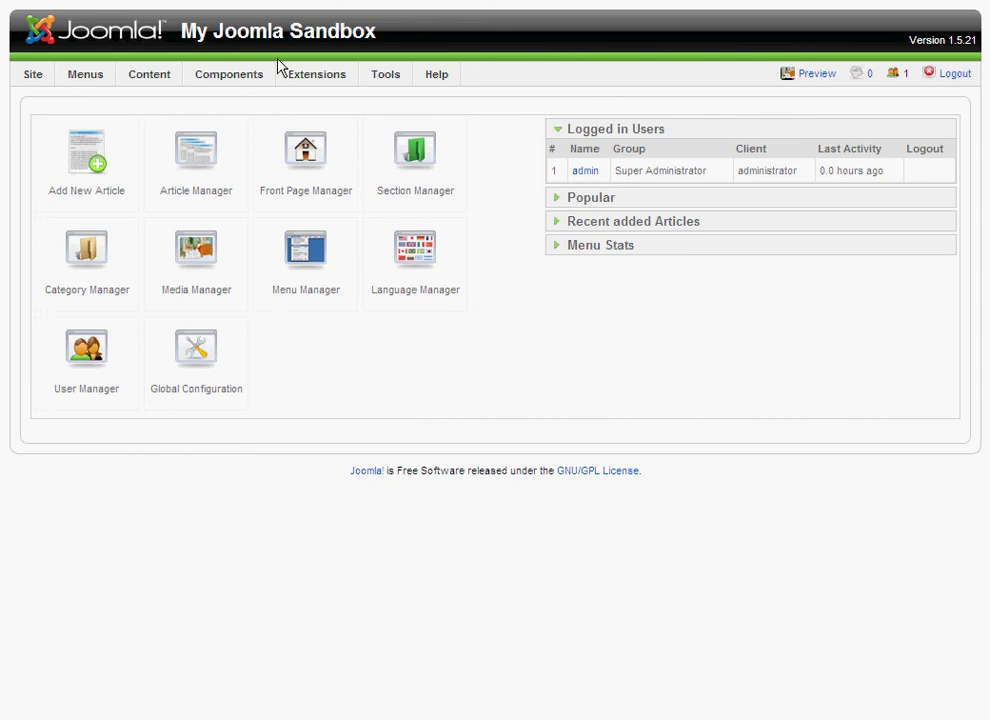
Step: Switch to the Joomla administration site and install the template from the directory C:\xampp\htdocs\grit\templates\demo
mouse_move(318, 80)
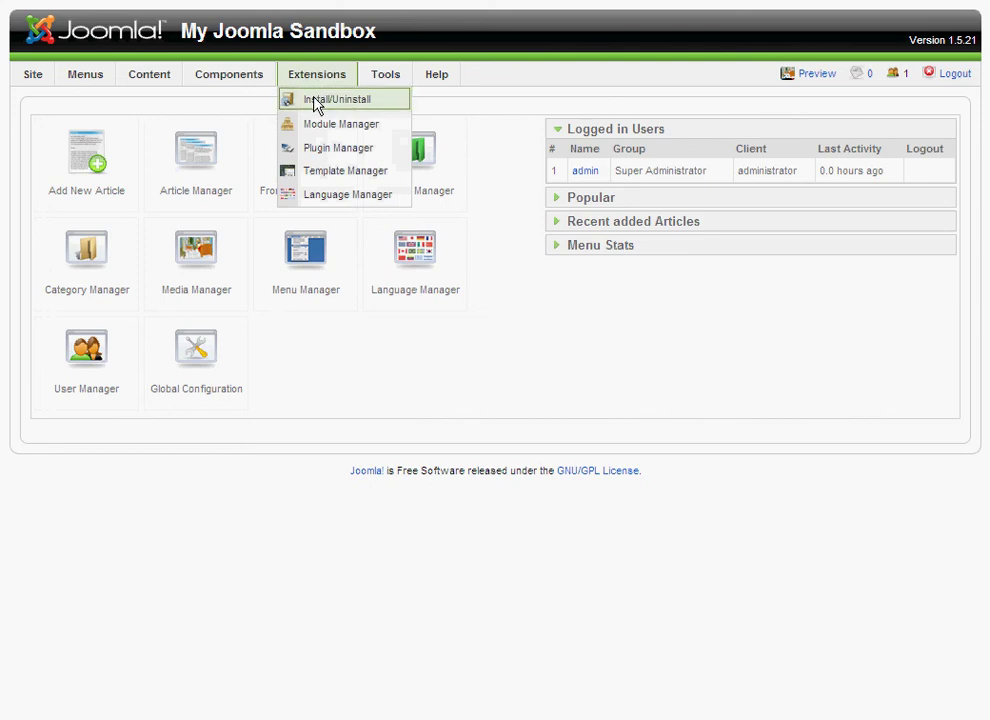
left_click(316, 100)
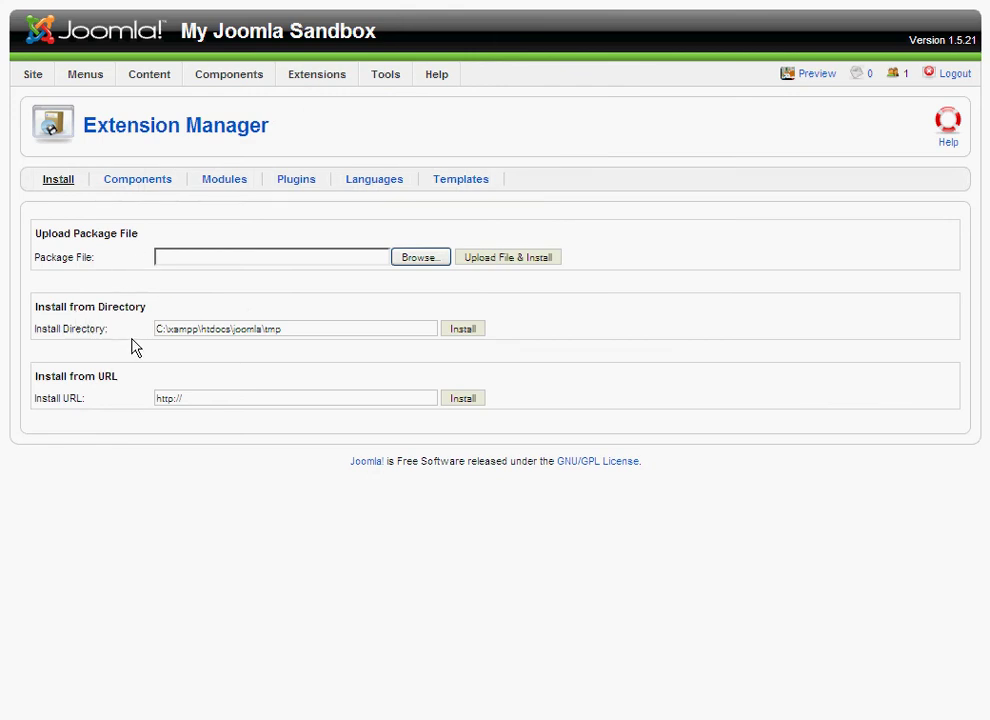
left_click_drag(35, 307, 335, 323)
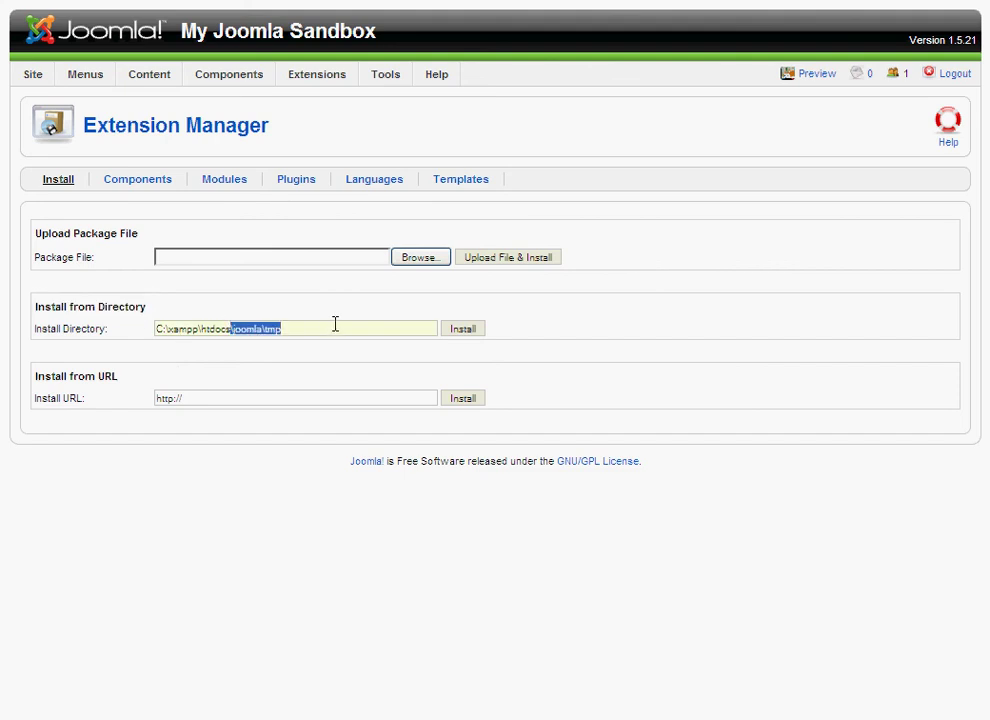
key("BackSpace")
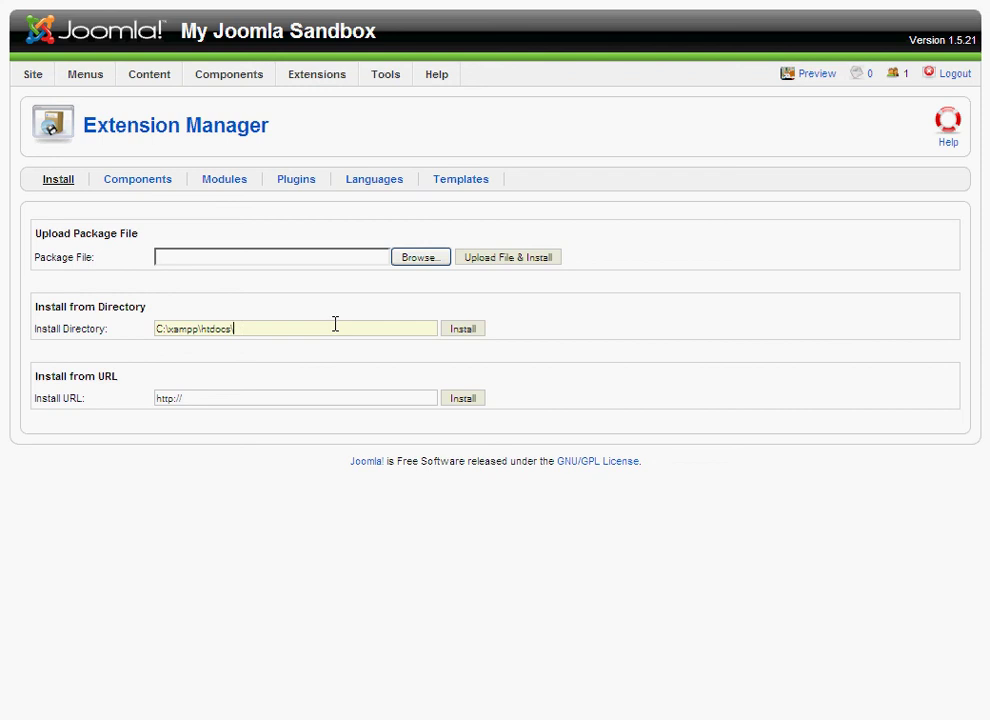
type("grit\\templates\\demo")
left_click(475, 337)
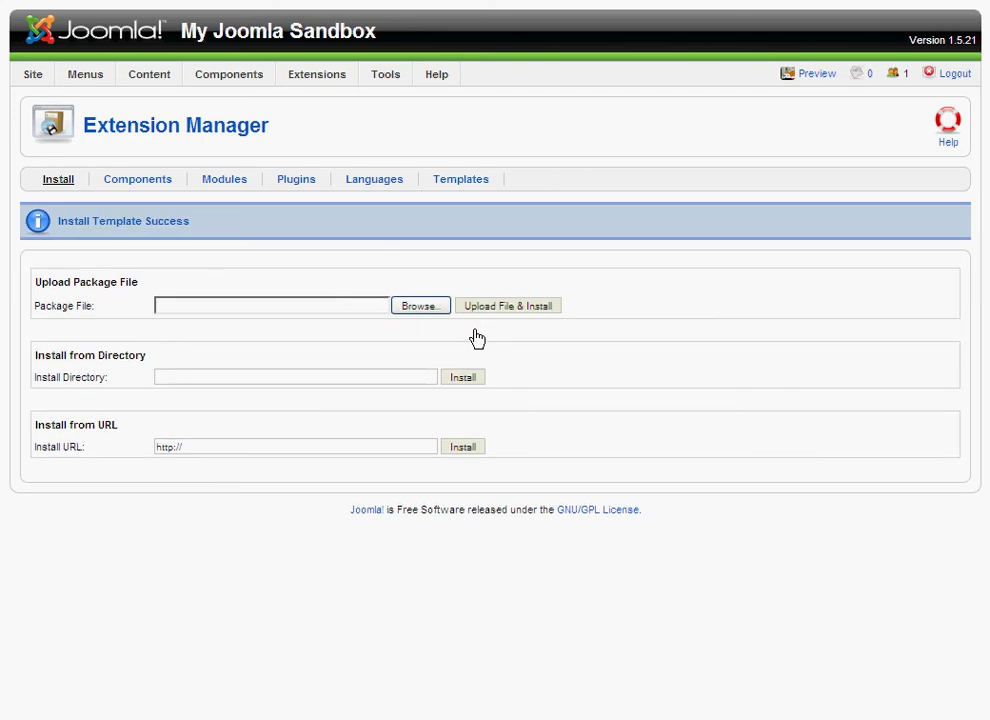
Step: Make the demo template the default site template in the Template Manager
mouse_move(312, 82)
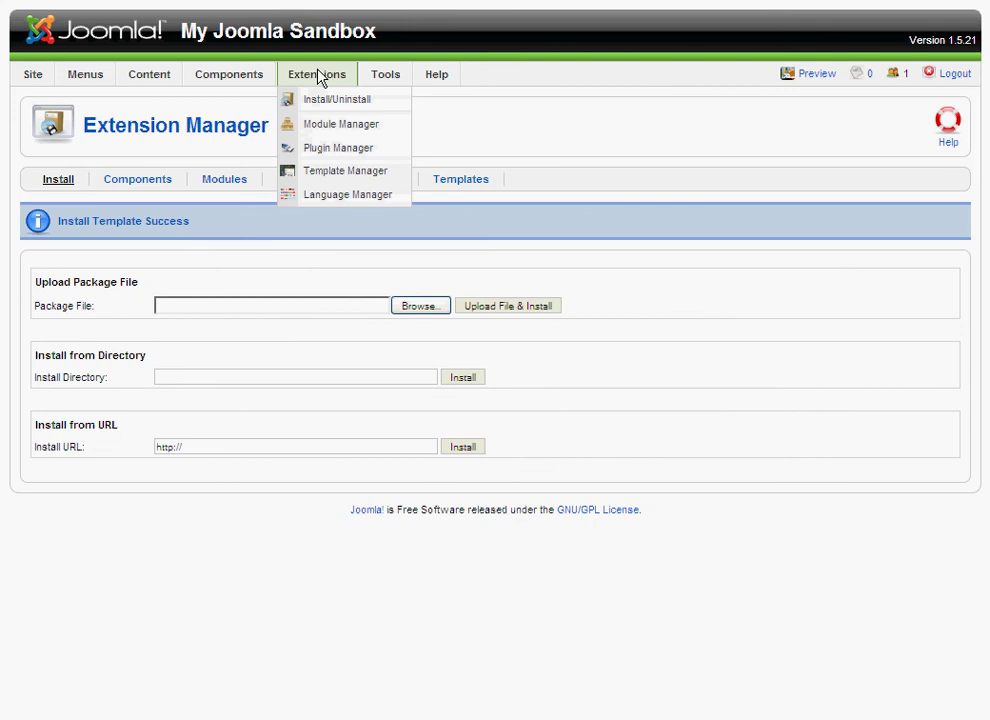
left_click(333, 175)
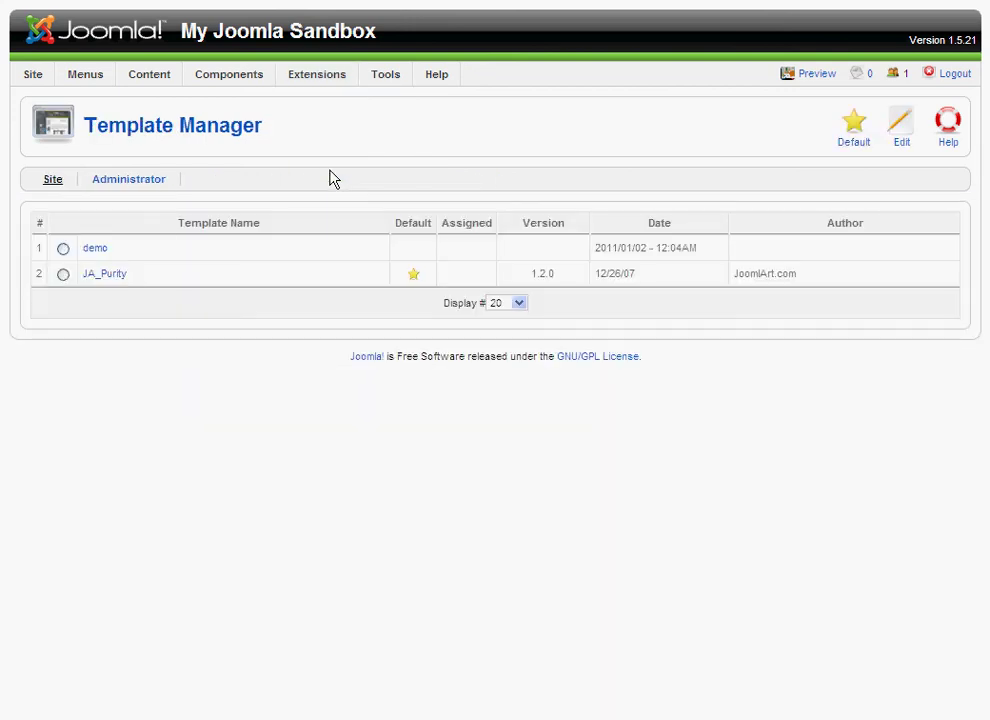
mouse_move(130, 272)
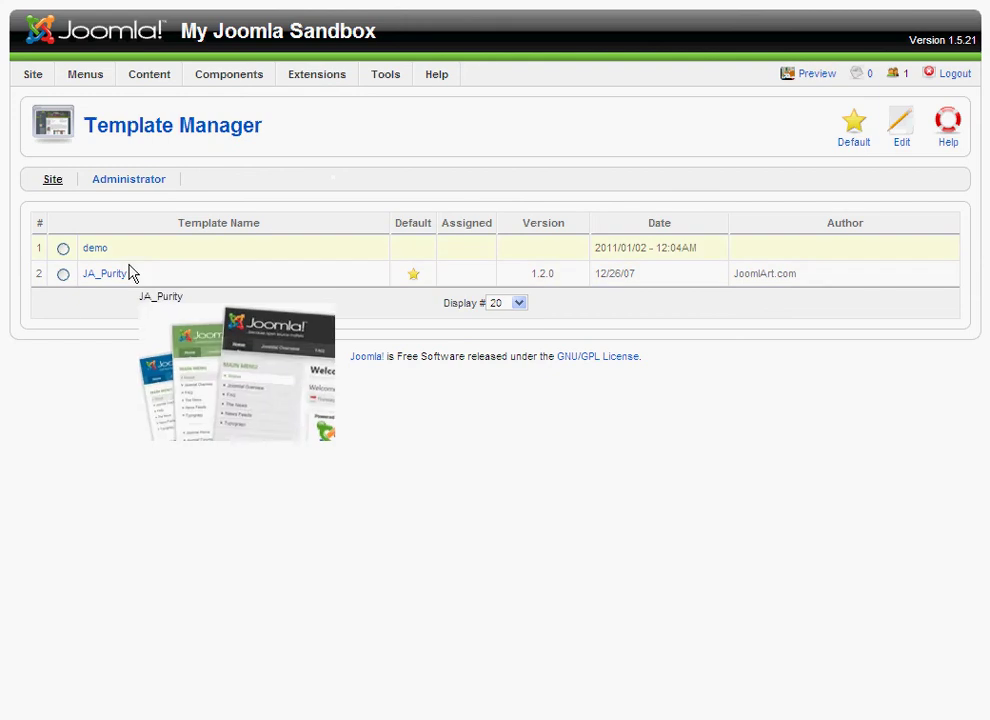
left_click(63, 248)
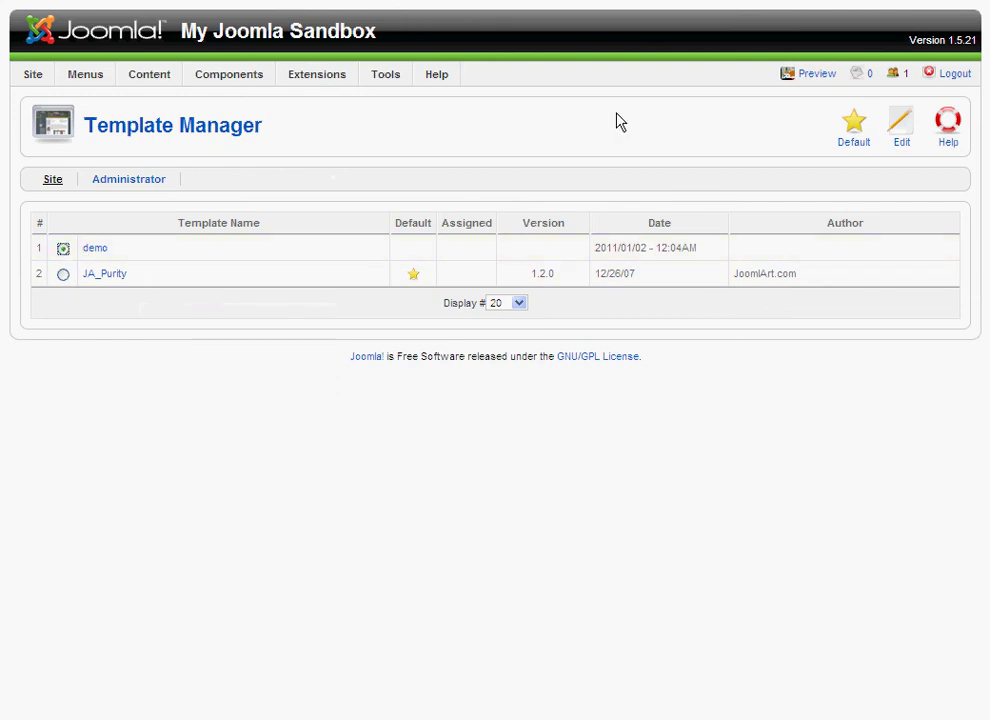
left_click(854, 125)
Step: Preview the site and examine the header, search, login, statistics, footer and main content areas of its layout
left_click(824, 76)
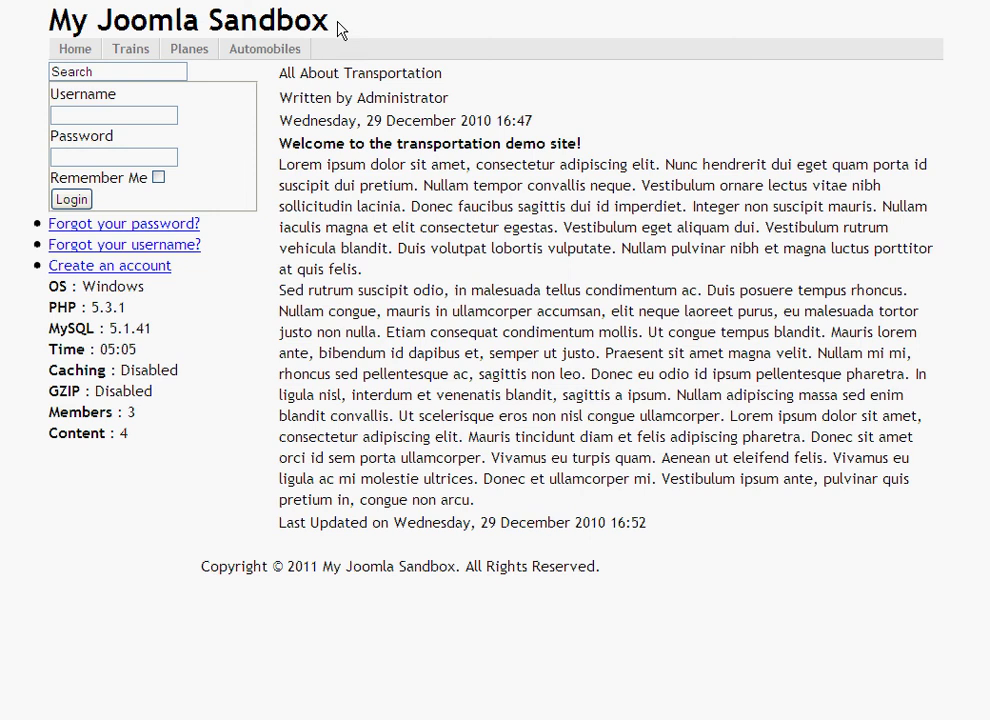
left_click_drag(338, 30, 33, 31)
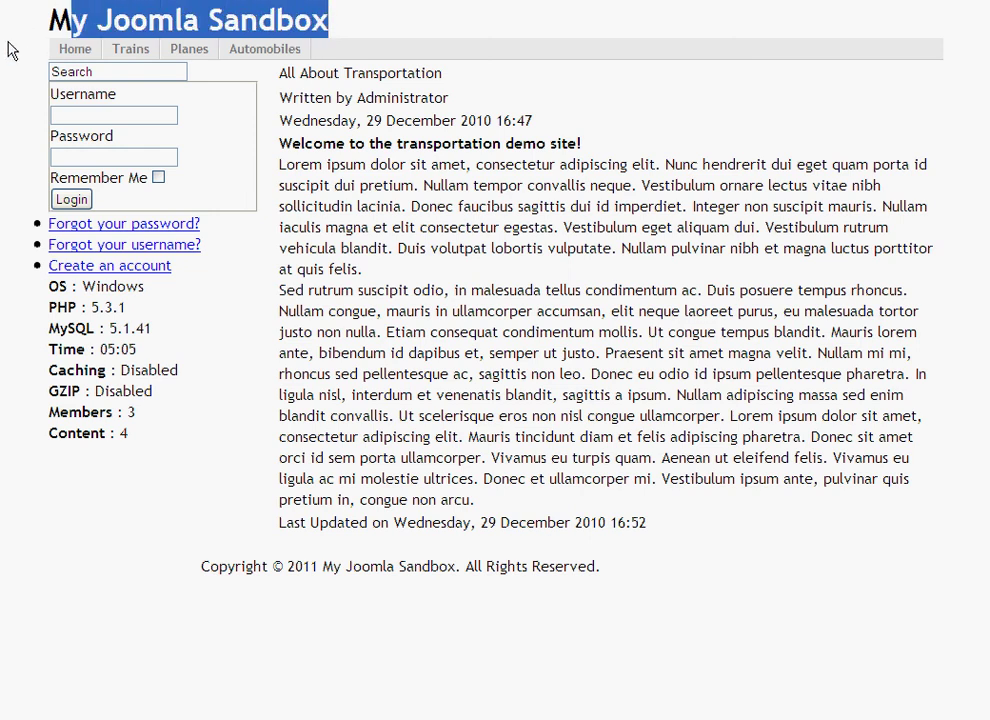
left_click(369, 26)
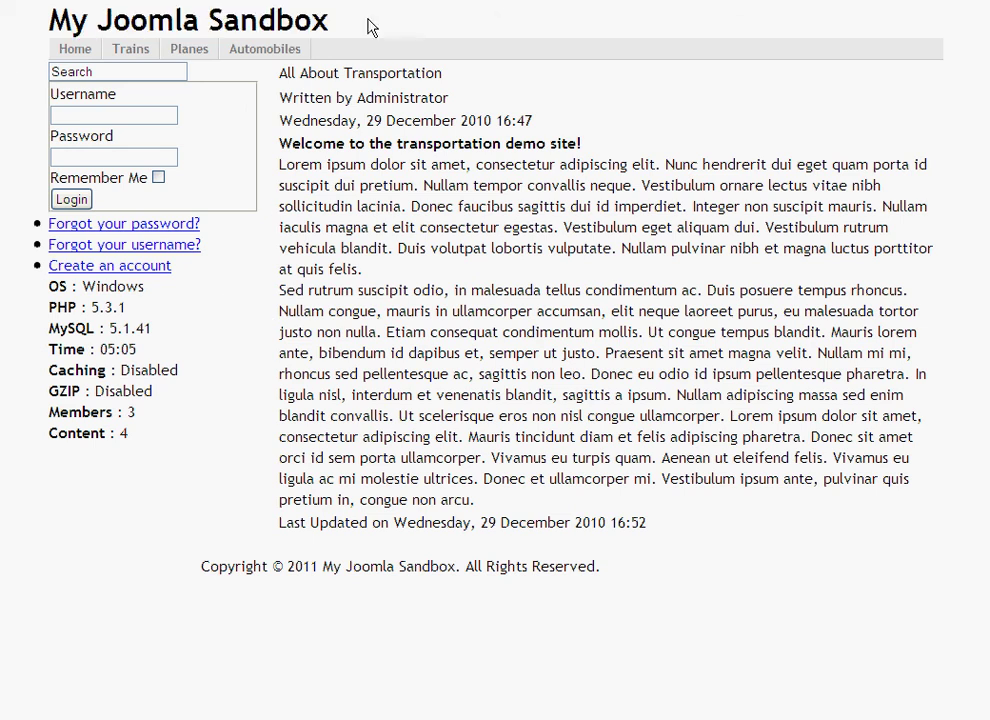
left_click(97, 68)
double_click(62, 97)
left_click_drag(62, 100, 193, 272)
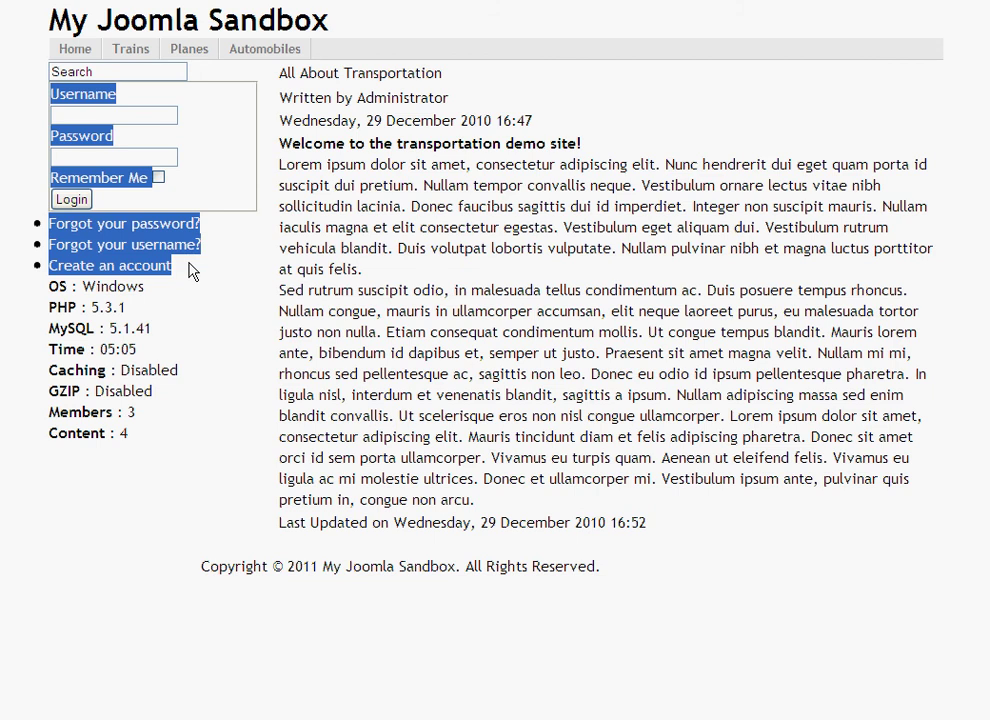
left_click(236, 354)
left_click_drag(152, 447, 45, 287)
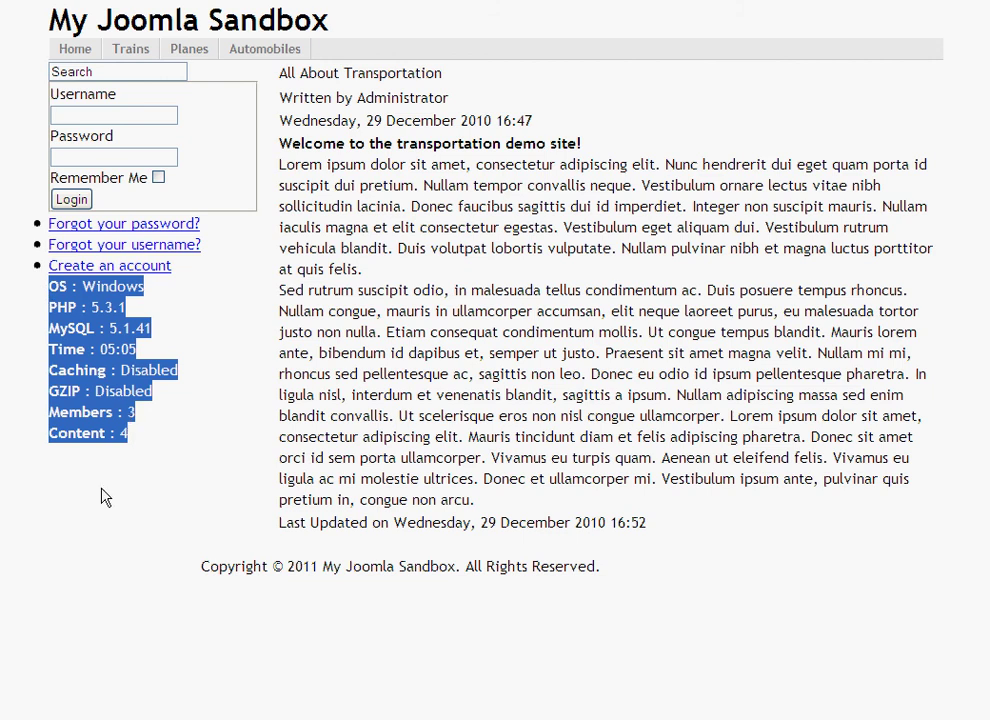
left_click_drag(198, 569, 632, 579)
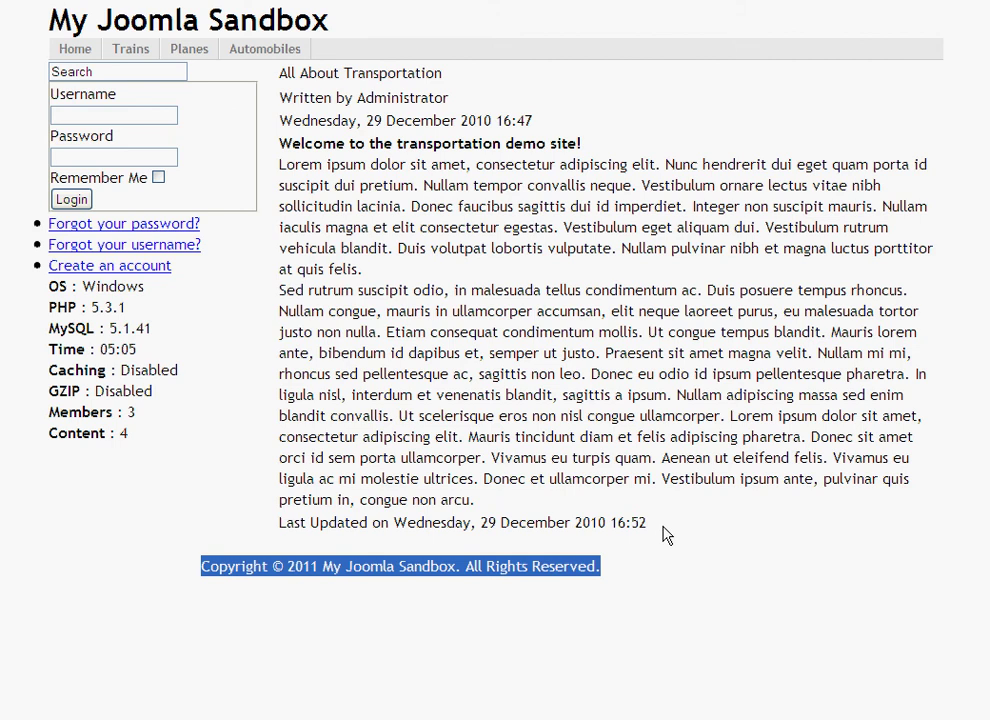
left_click_drag(648, 522, 280, 76)
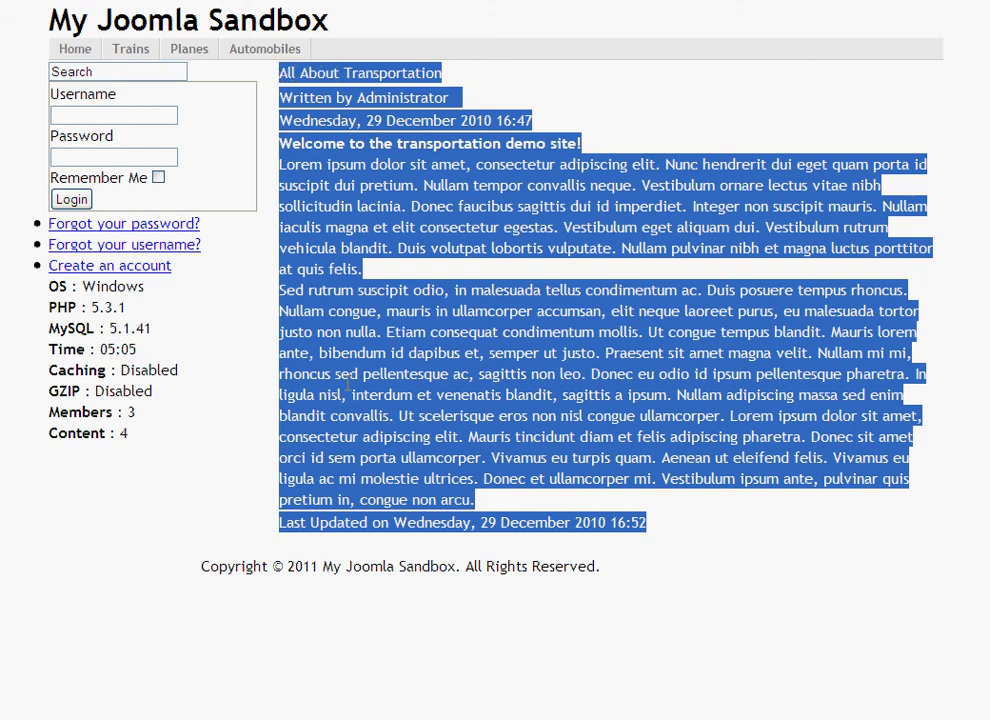